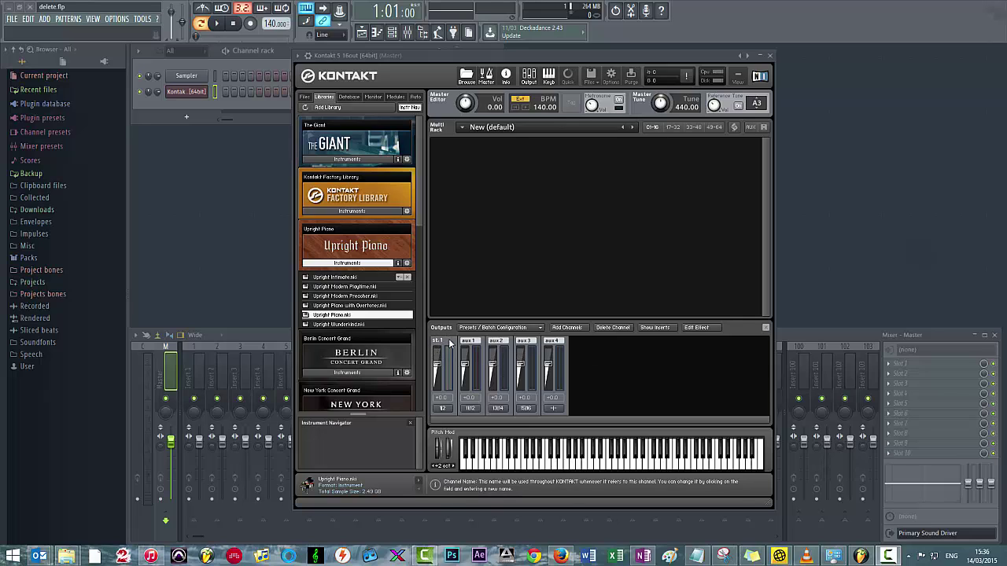
- Add three new stereo output channels, st.2, st.3 and st.4, in Kontakt's Outputs panel
click(569, 330)
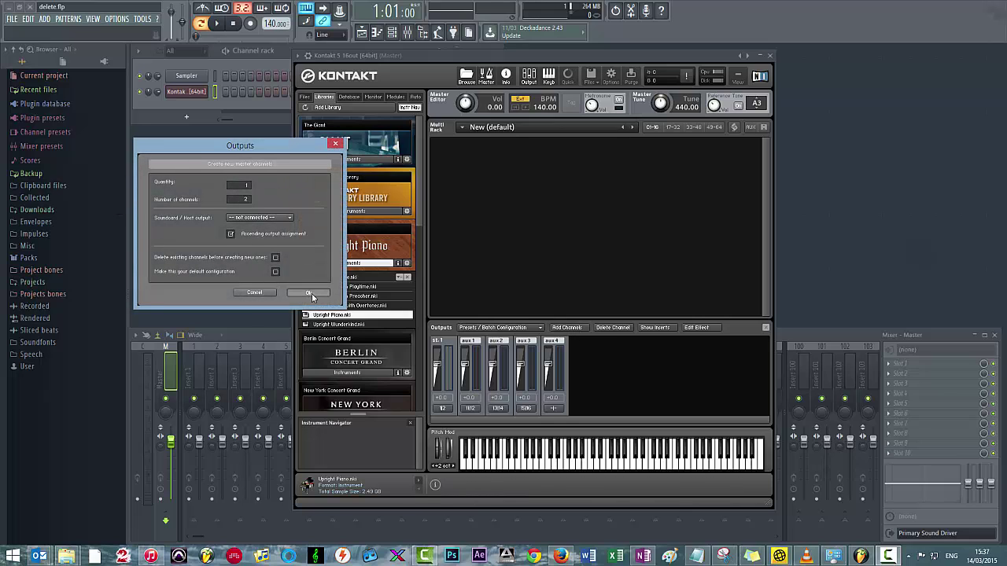
click(311, 292)
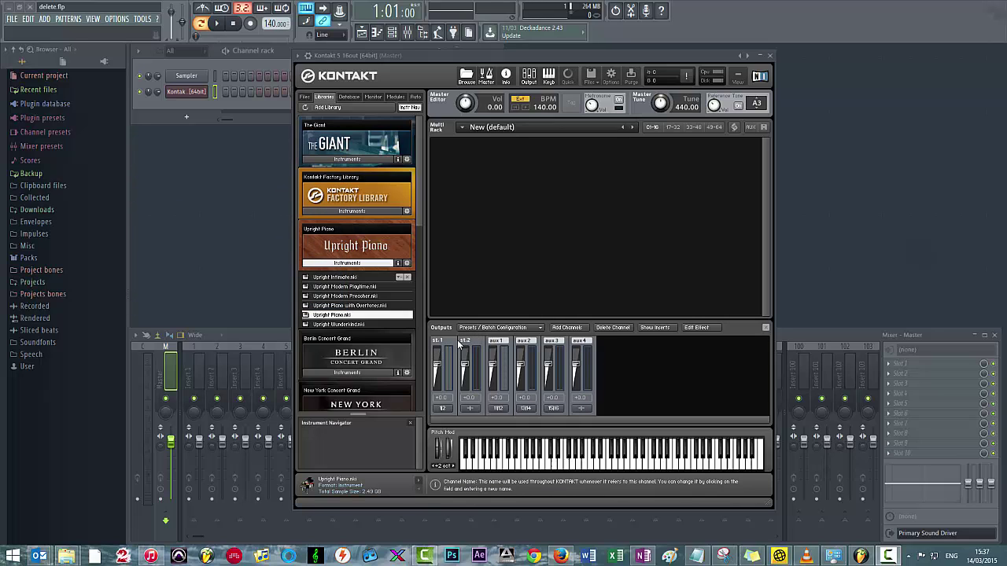
click(561, 331)
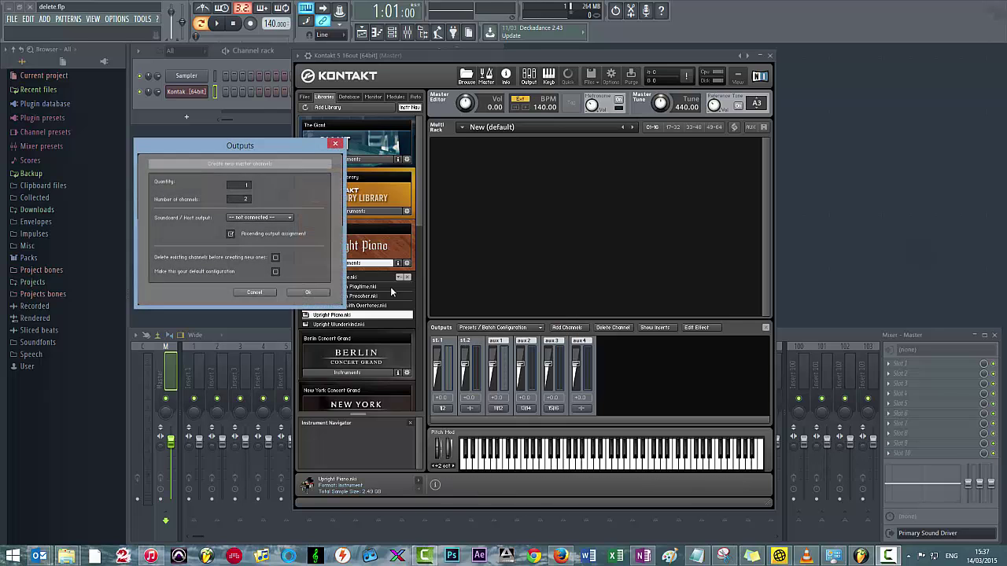
click(331, 297)
click(566, 327)
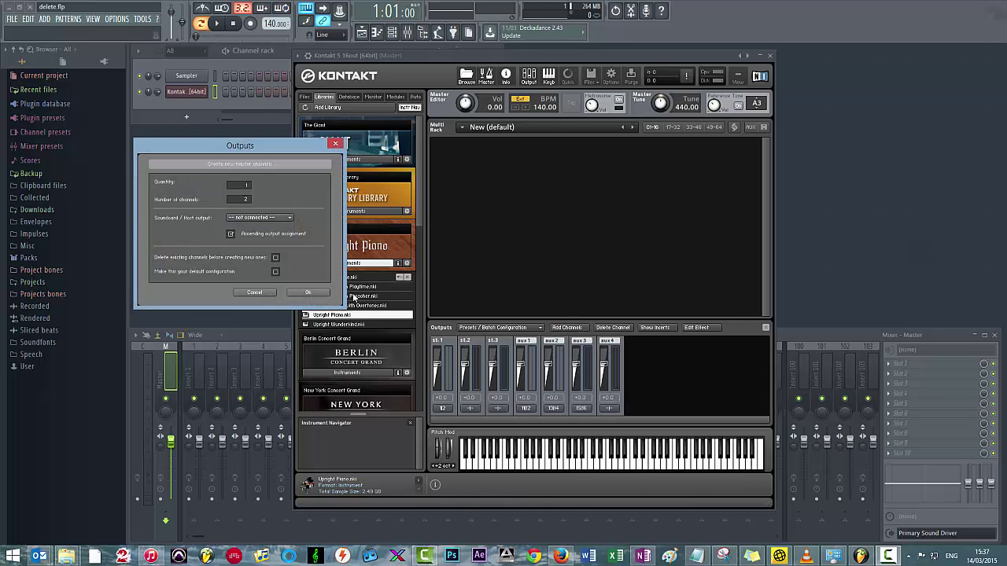
click(329, 294)
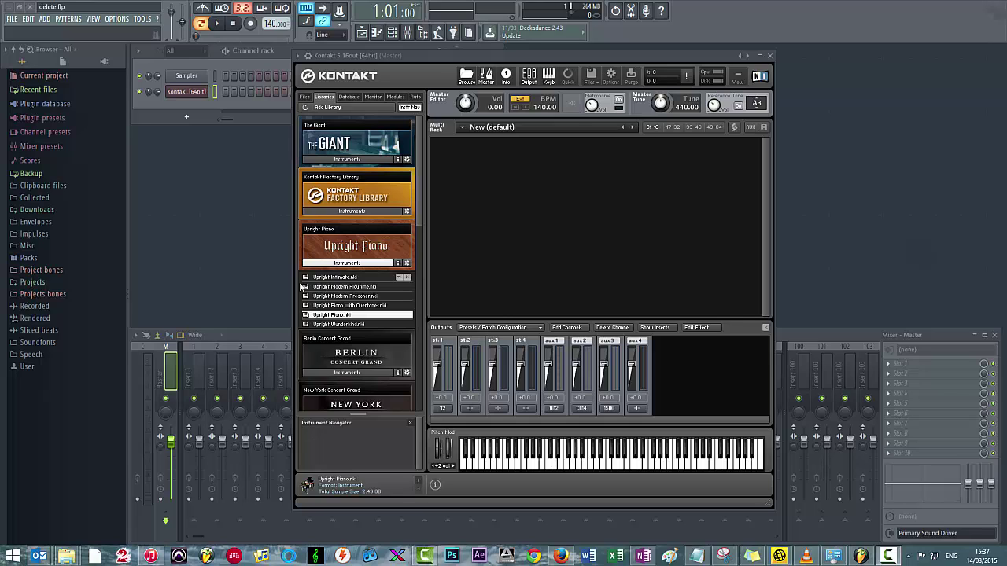
click(499, 327)
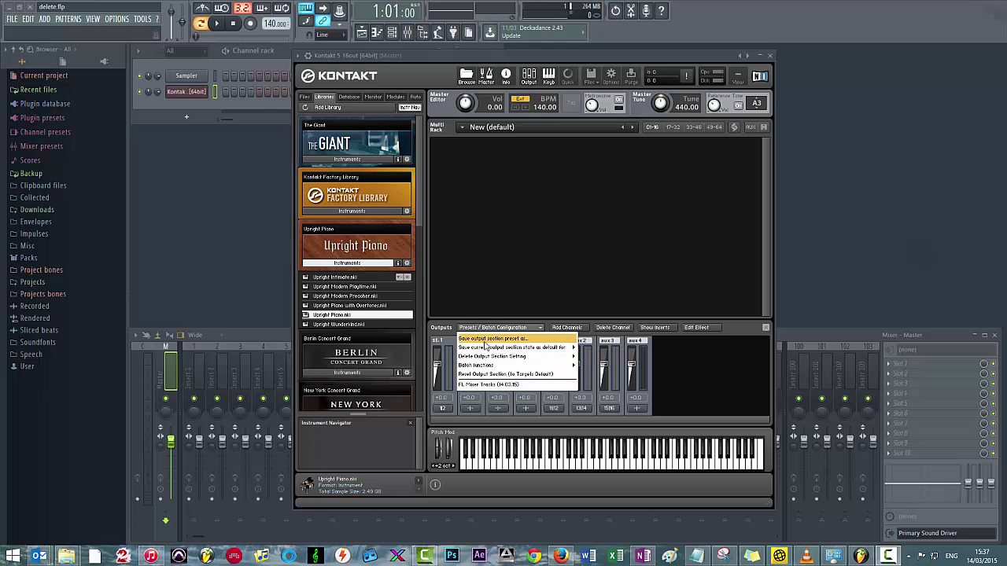
click(522, 343)
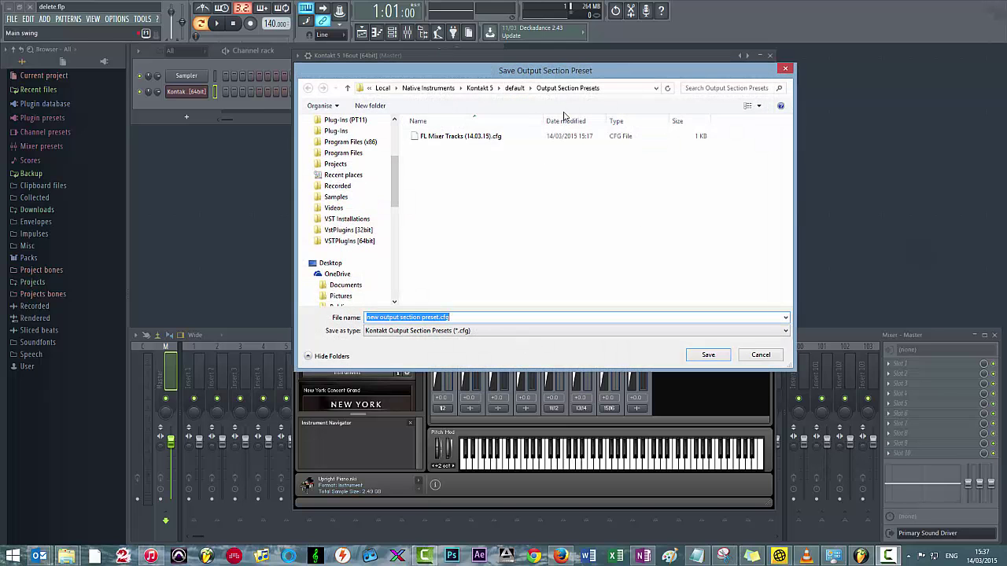
click(760, 354)
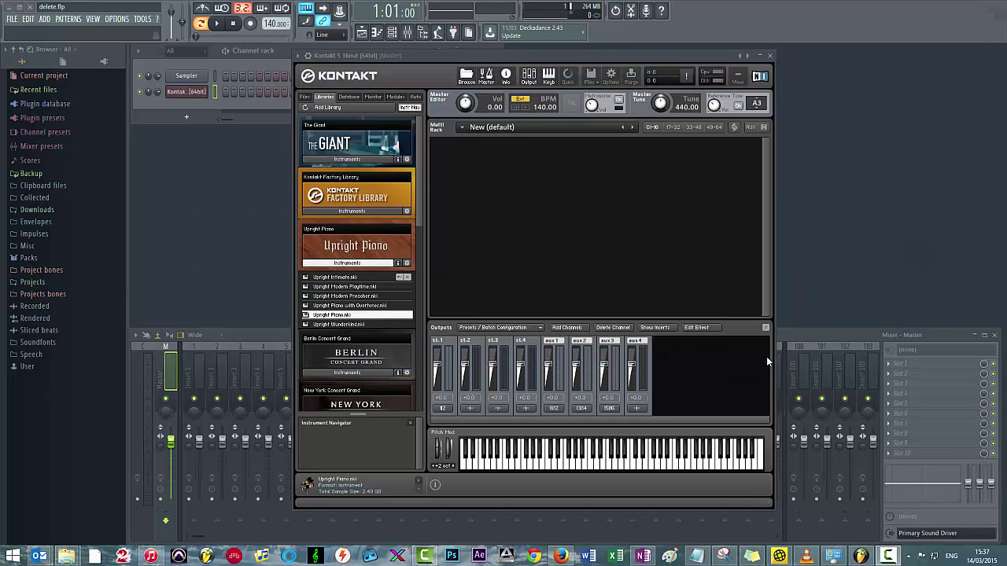
click(498, 328)
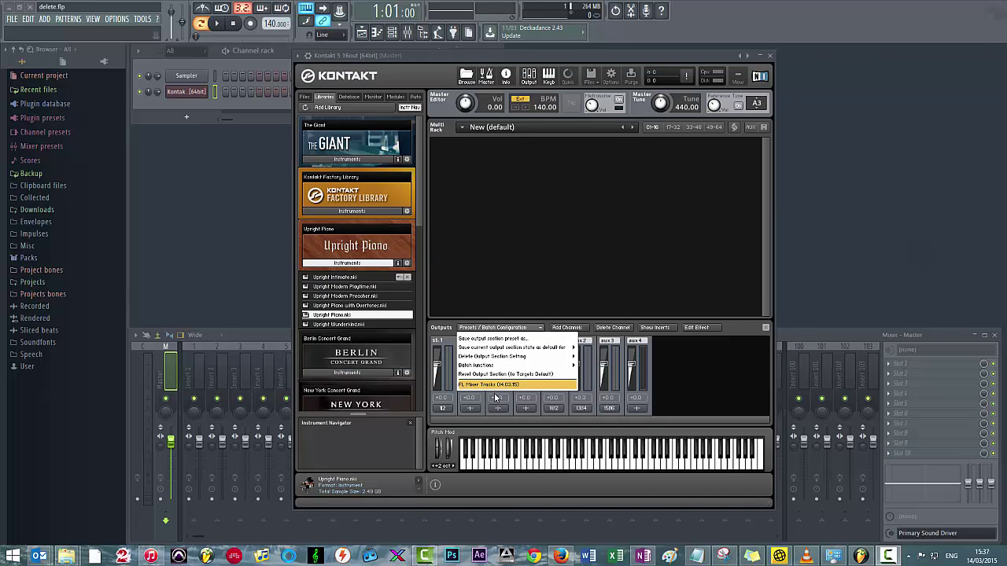
click(783, 374)
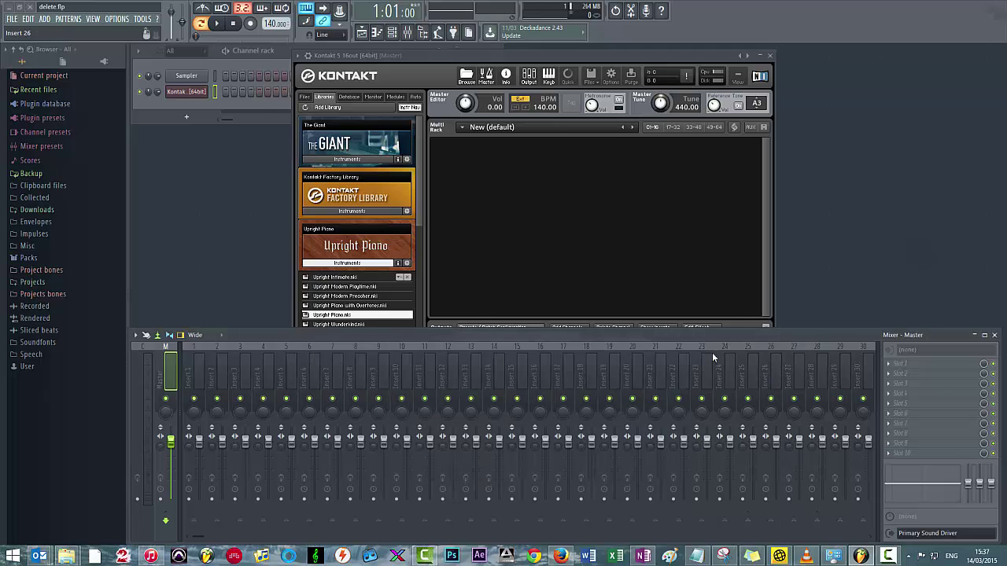
click(626, 228)
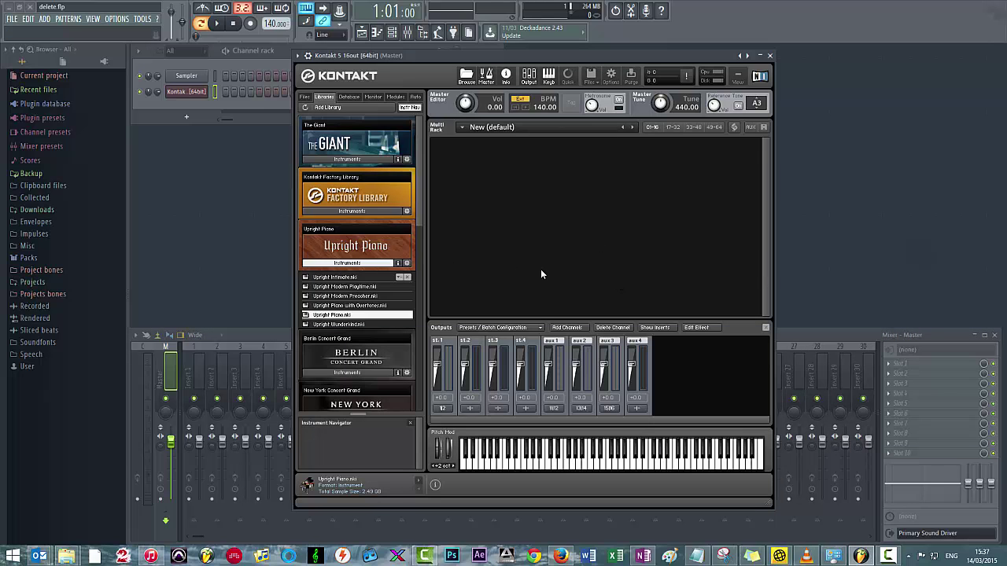
click(489, 328)
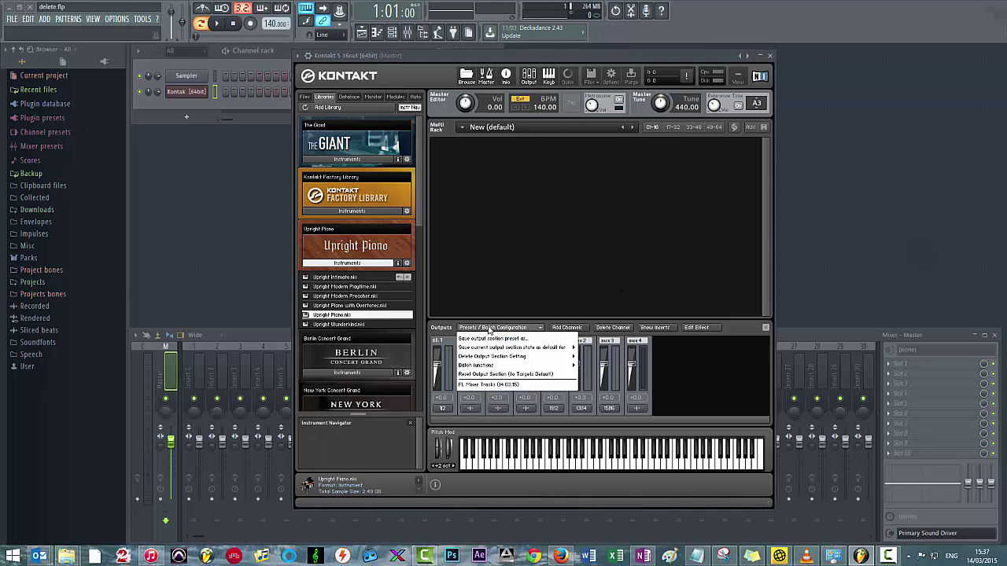
click(488, 328)
click(489, 328)
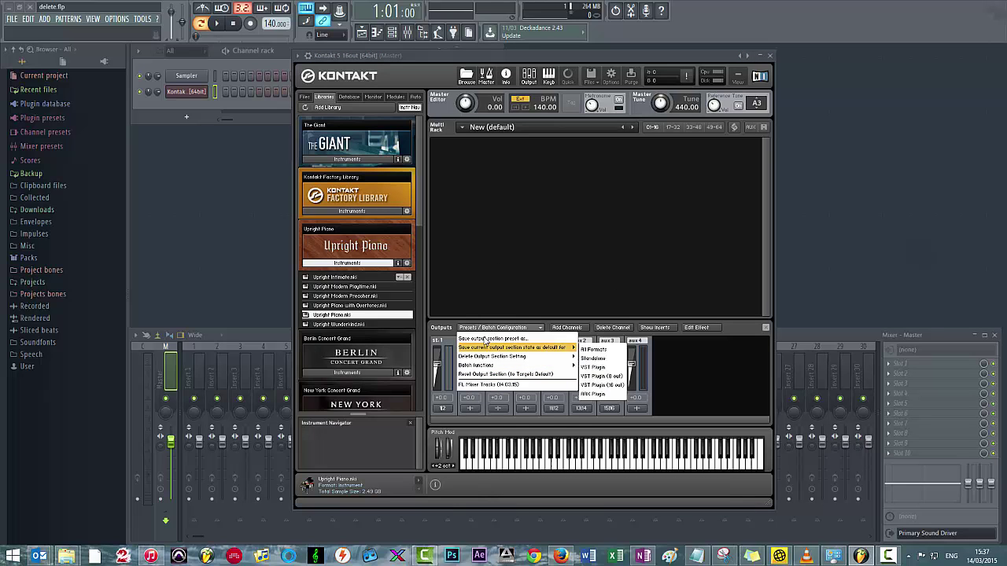
click(688, 347)
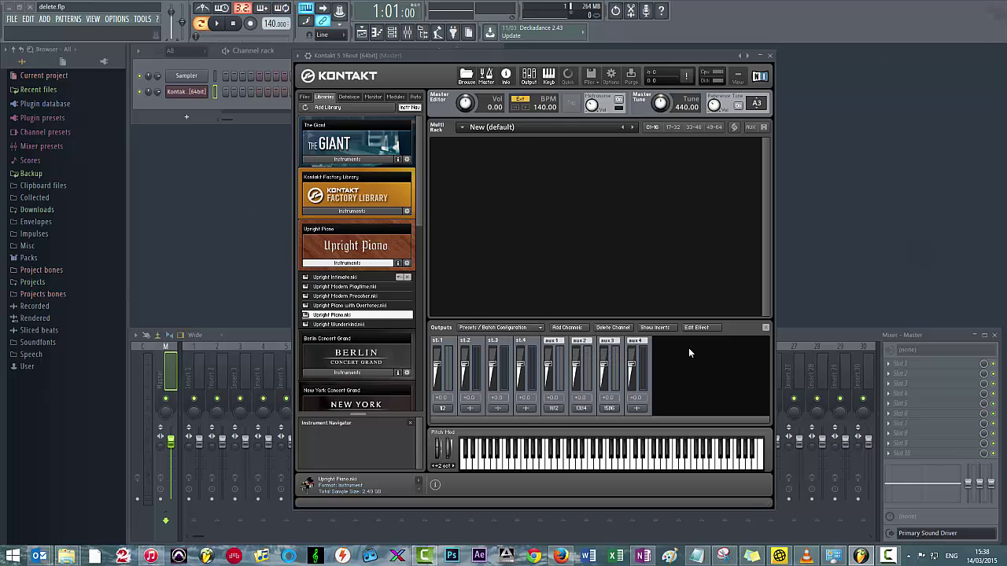
- Route st.2 to aux 1 [1]/[2] (outputs 3|4) and dismiss the routing warning
click(472, 409)
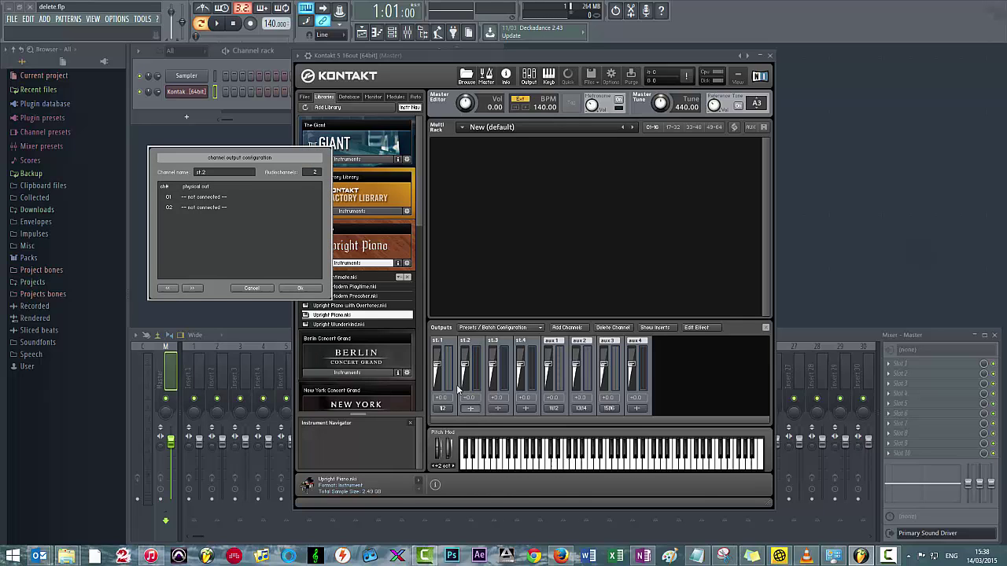
click(213, 199)
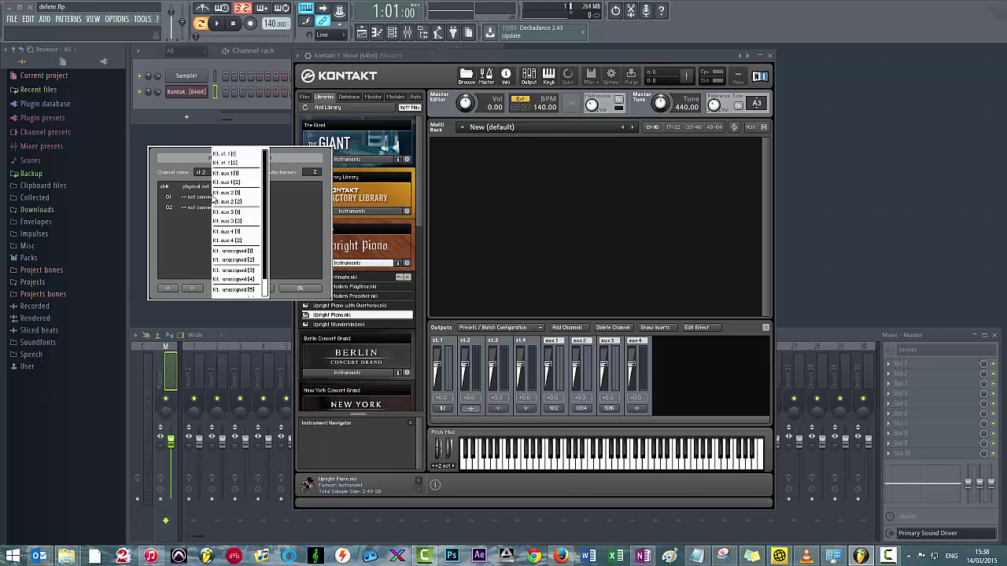
click(237, 173)
click(206, 209)
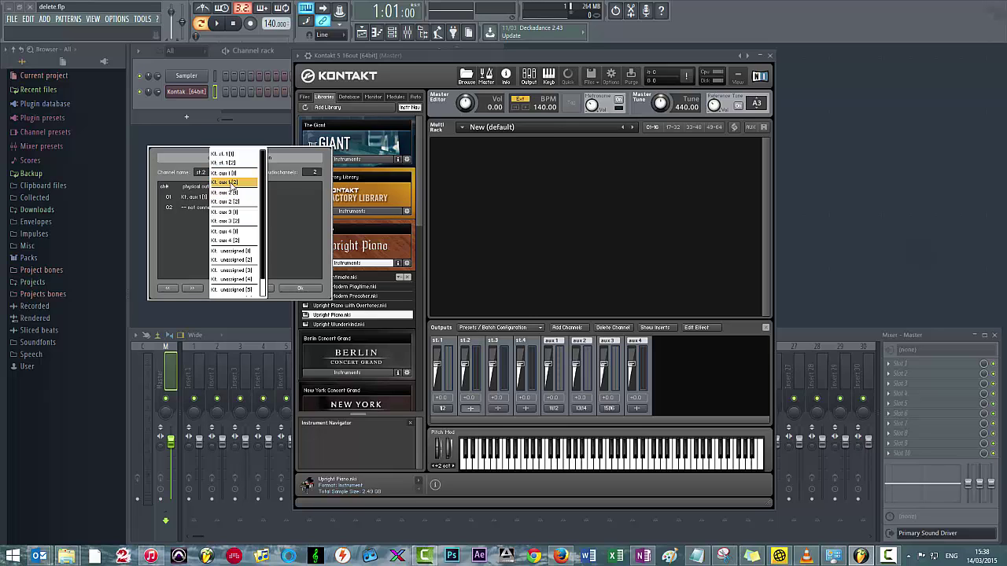
click(234, 187)
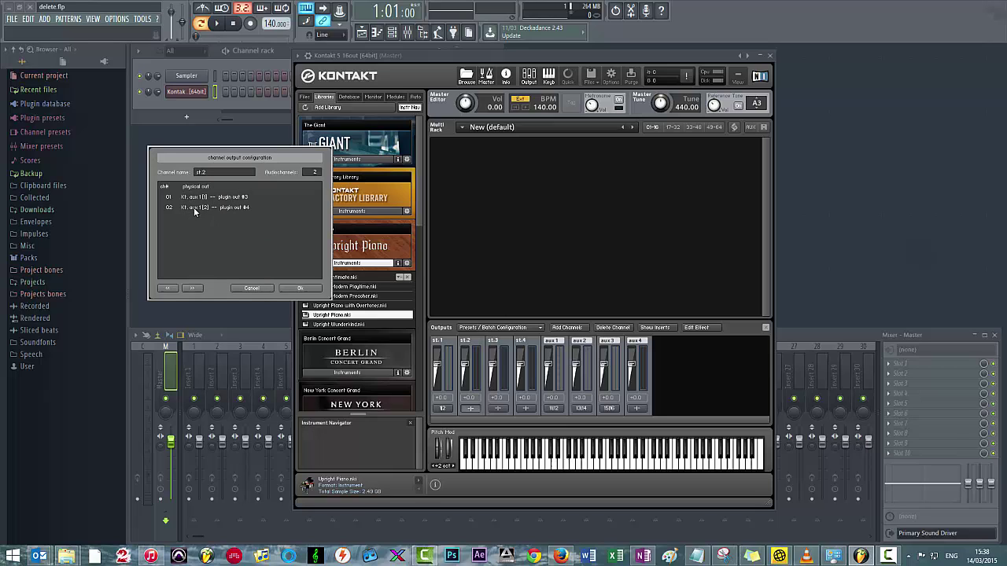
click(298, 288)
click(568, 319)
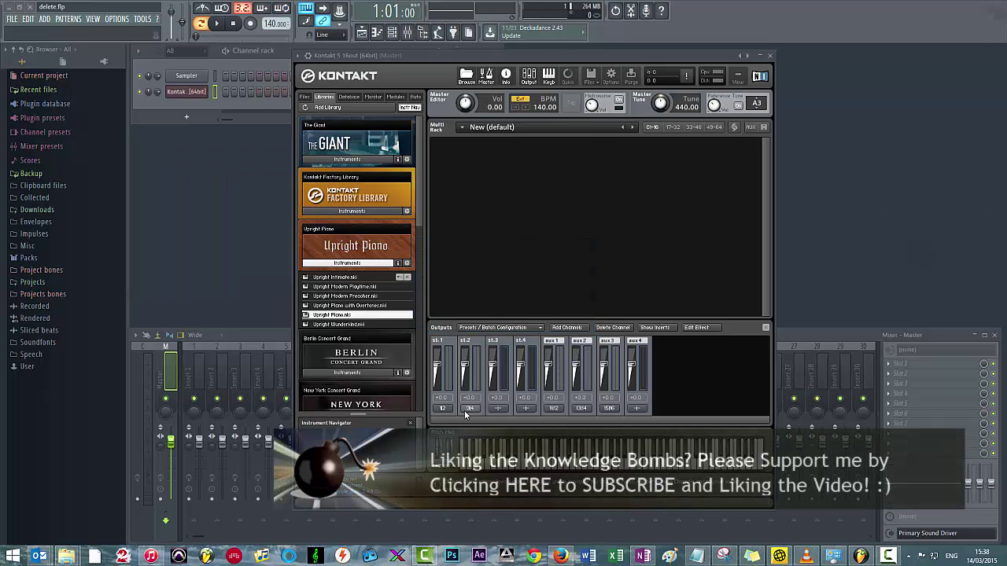
- Route st.3 to aux 2 [1]/[2], outputs 5|6
click(496, 409)
click(189, 200)
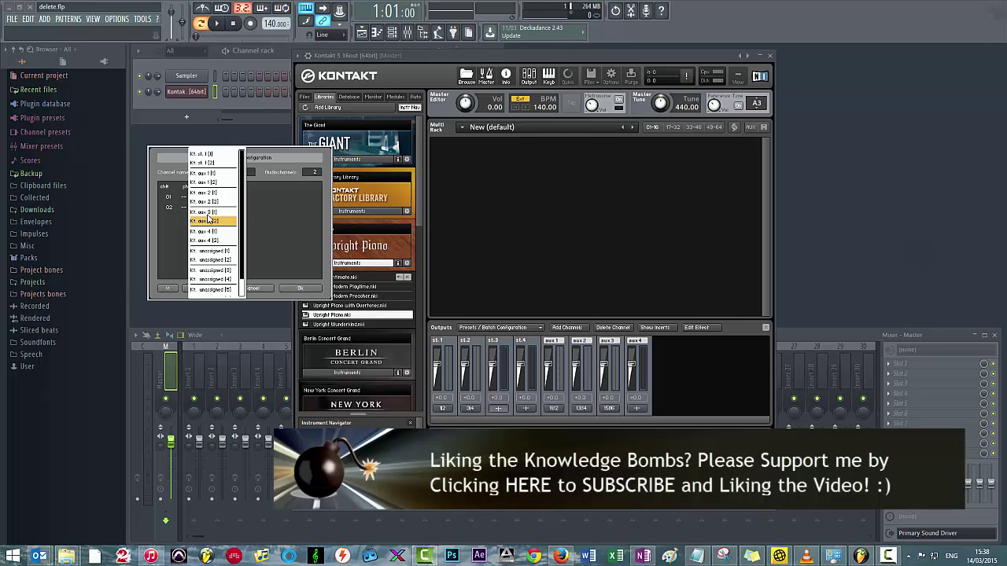
click(211, 193)
click(212, 197)
click(227, 203)
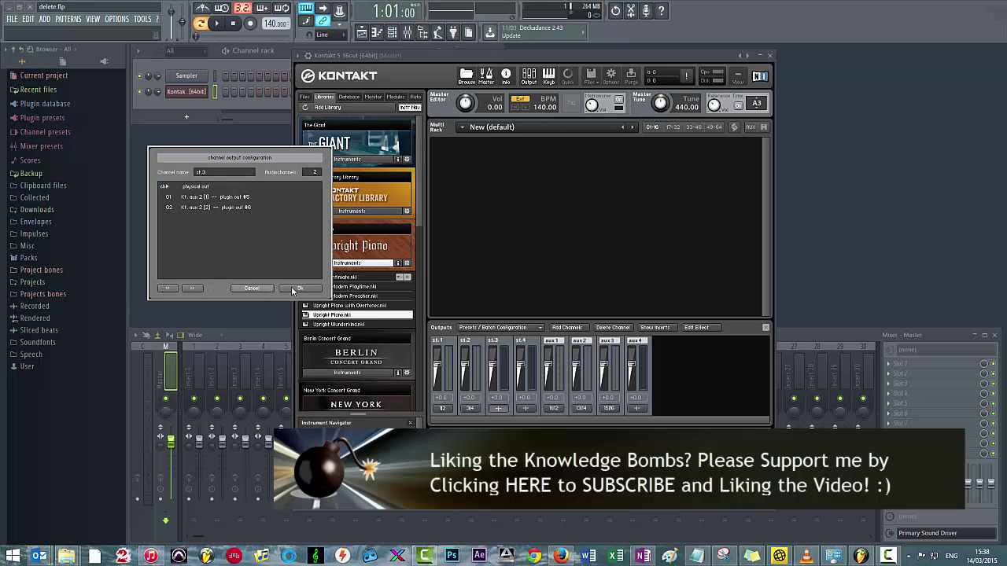
click(298, 288)
- Route st.4 to aux 3 [1]/[2] (outputs 7|8), then close and reopen the Kontakt window
click(521, 409)
click(206, 198)
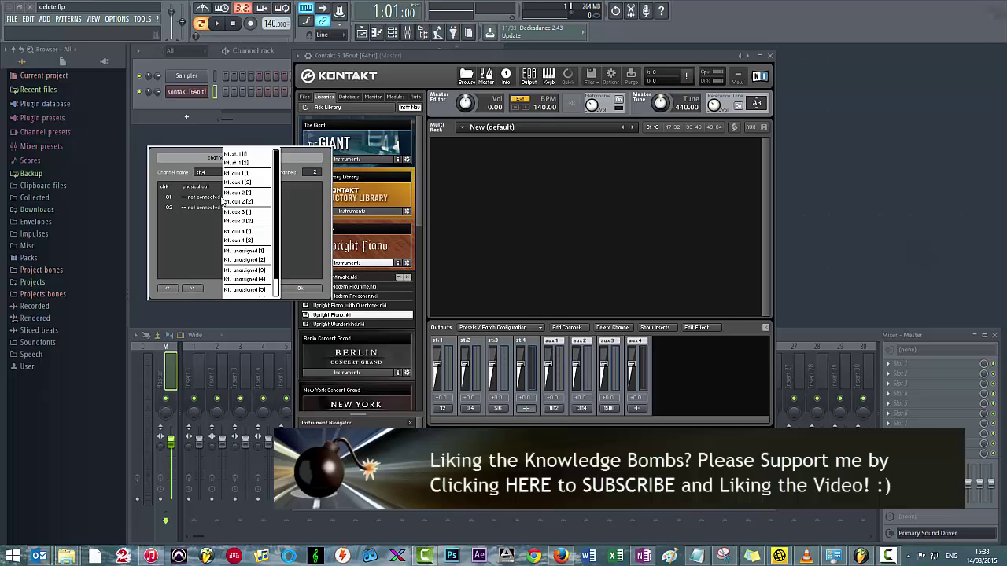
click(203, 198)
click(203, 197)
click(220, 208)
click(217, 208)
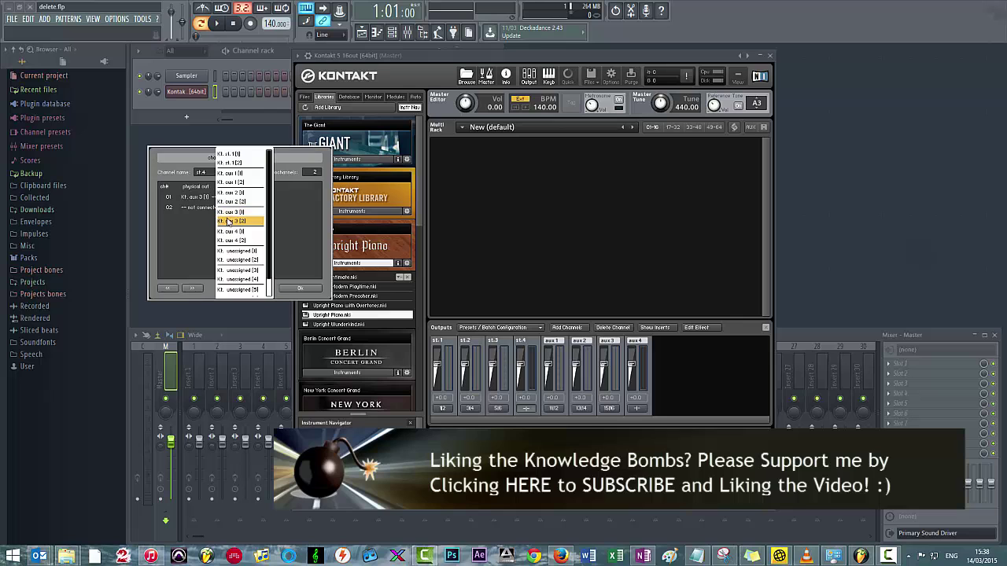
click(233, 223)
click(299, 288)
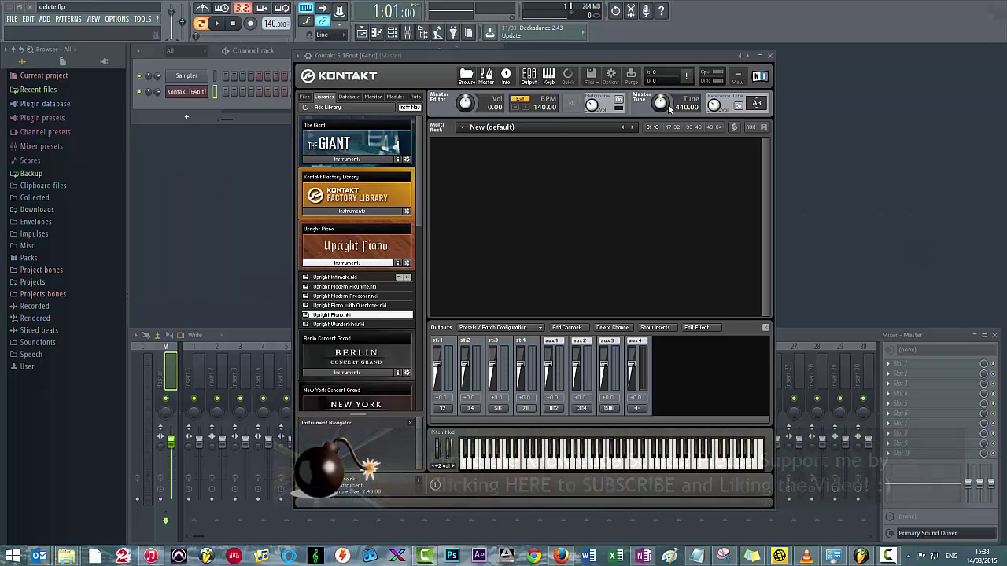
click(769, 55)
click(190, 96)
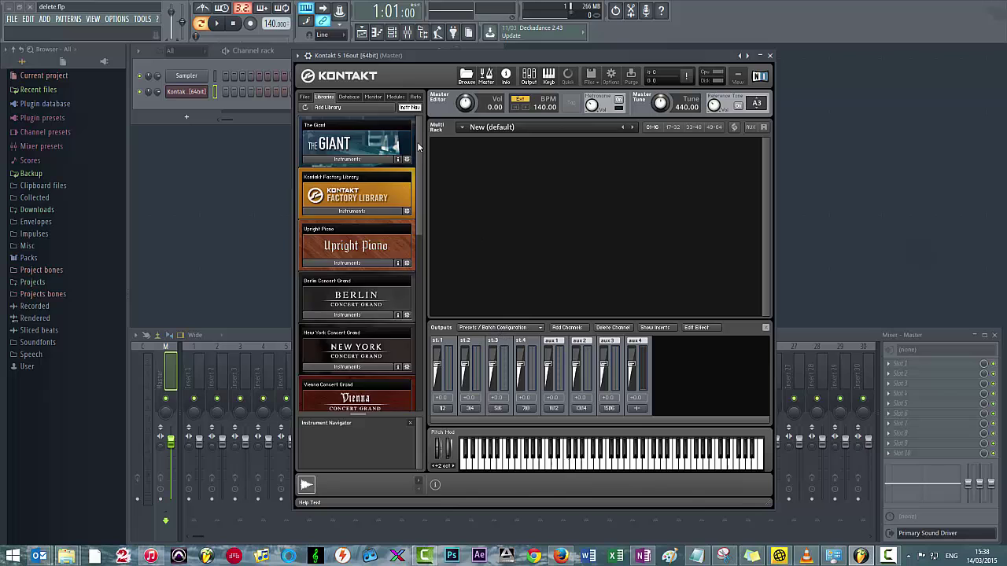
- Load New York Pop me!, Little Girl and Scarbee Clavinet - Full from the Libraries, then test the piano
scroll(419, 147, down, 3)
scroll(419, 197, up, 1)
click(364, 262)
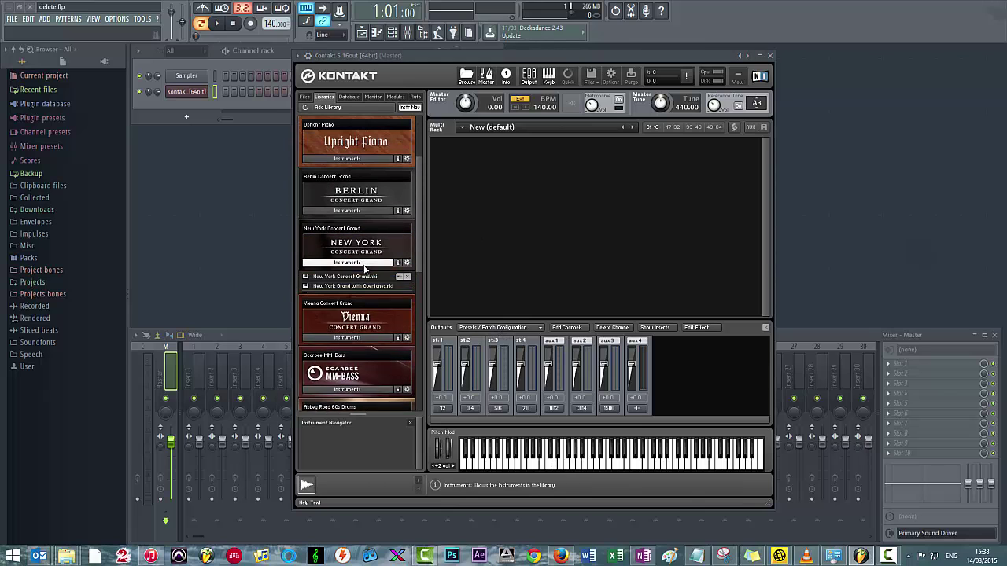
double_click(354, 304)
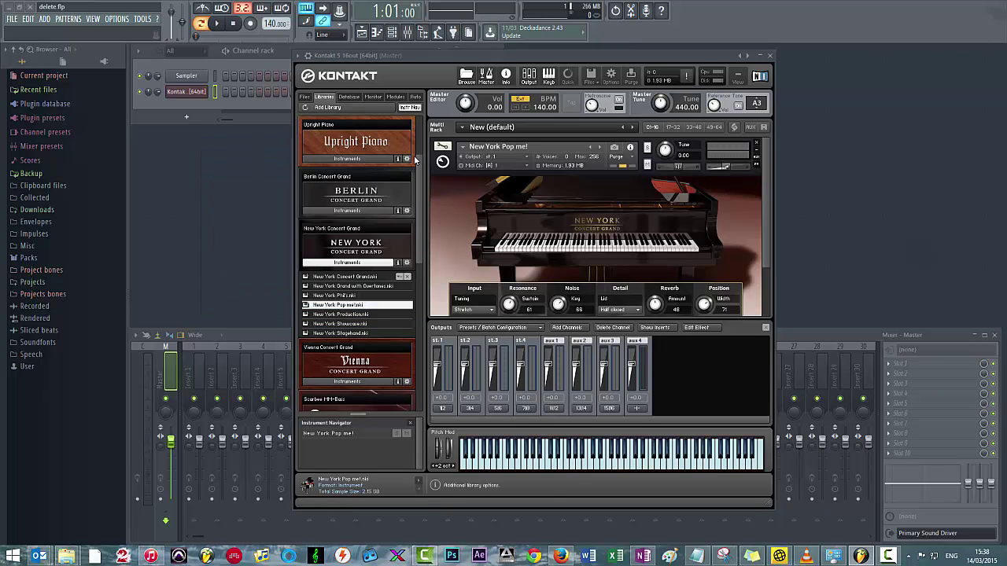
scroll(376, 311, down, 5)
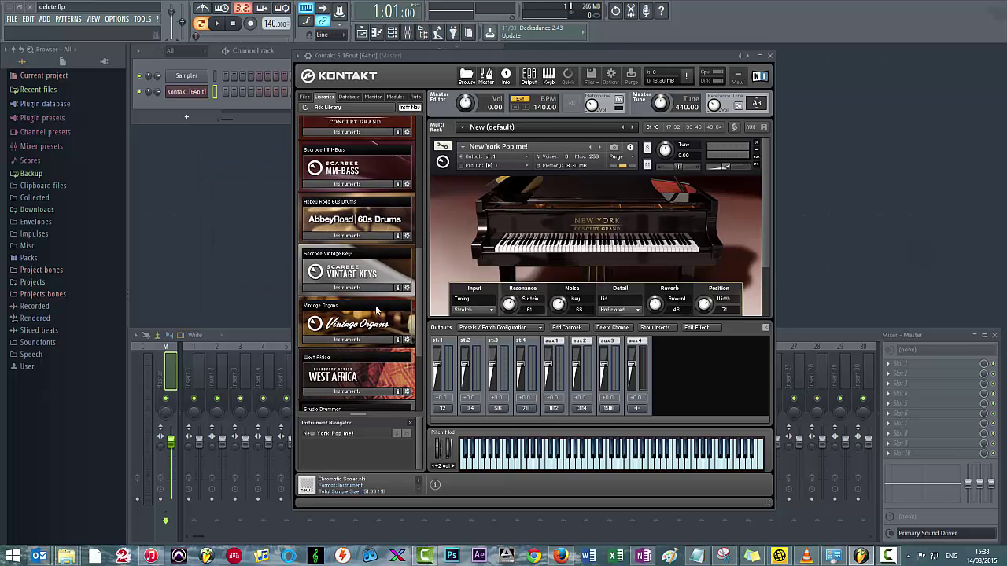
click(364, 340)
double_click(338, 359)
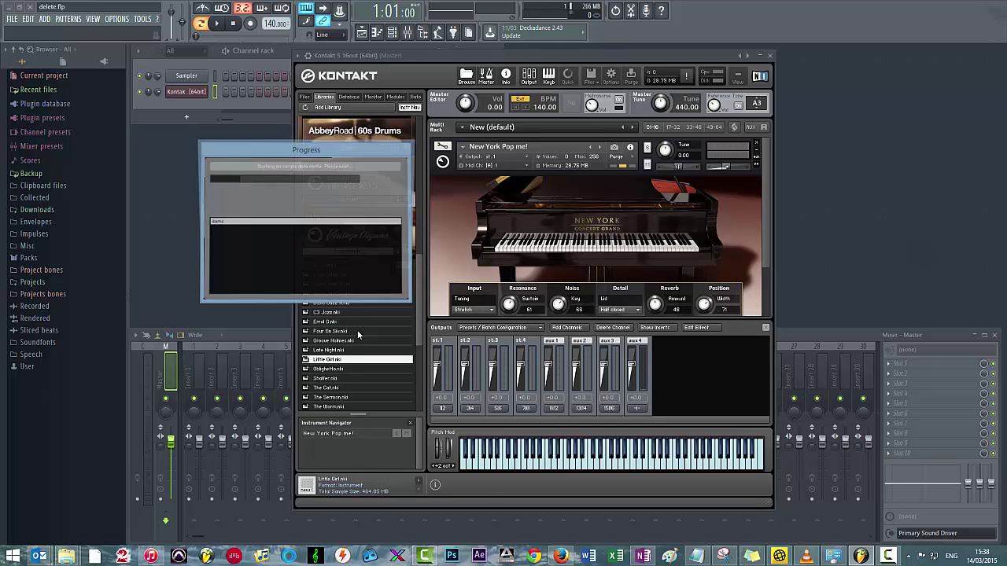
drag(418, 270, 379, 249)
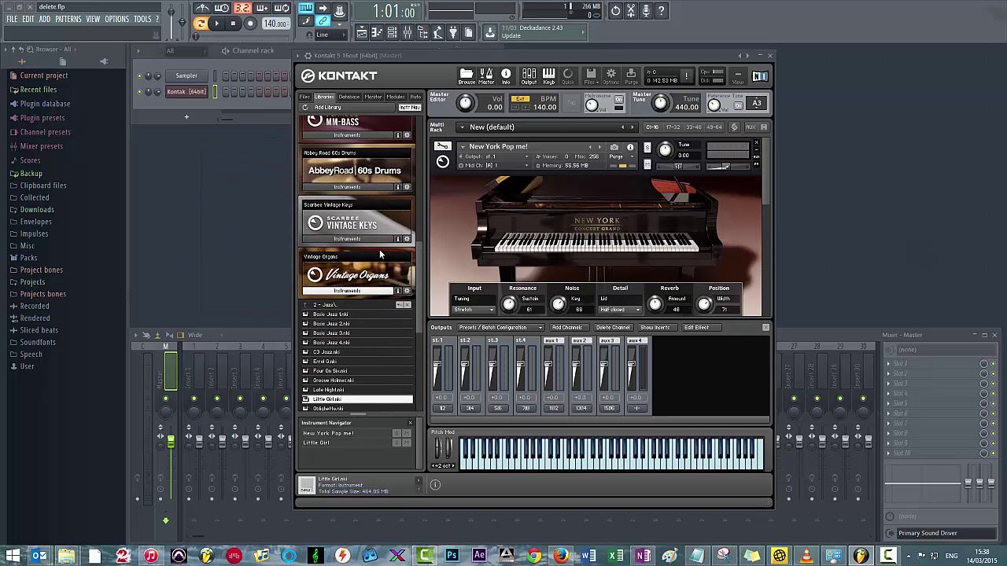
click(367, 240)
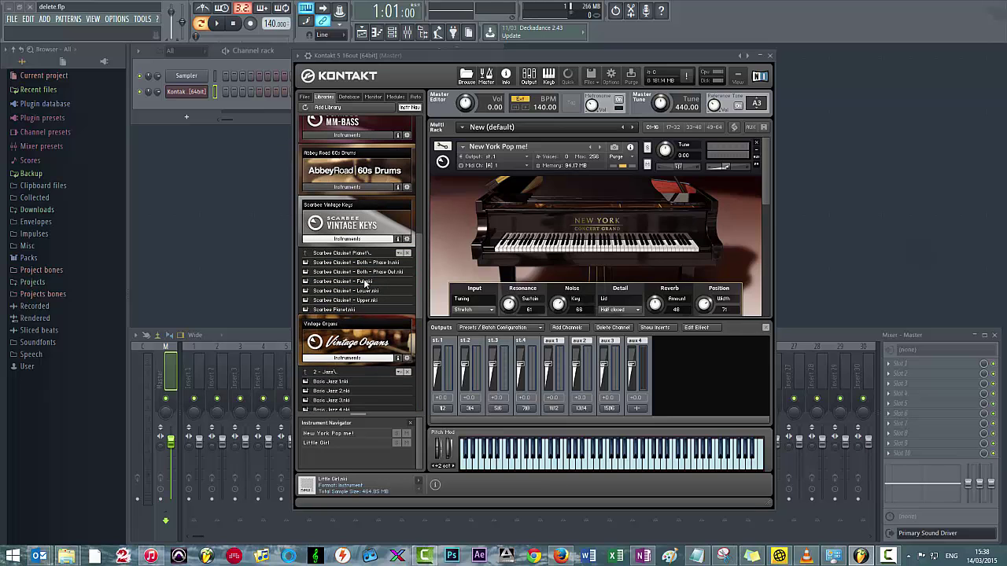
double_click(365, 281)
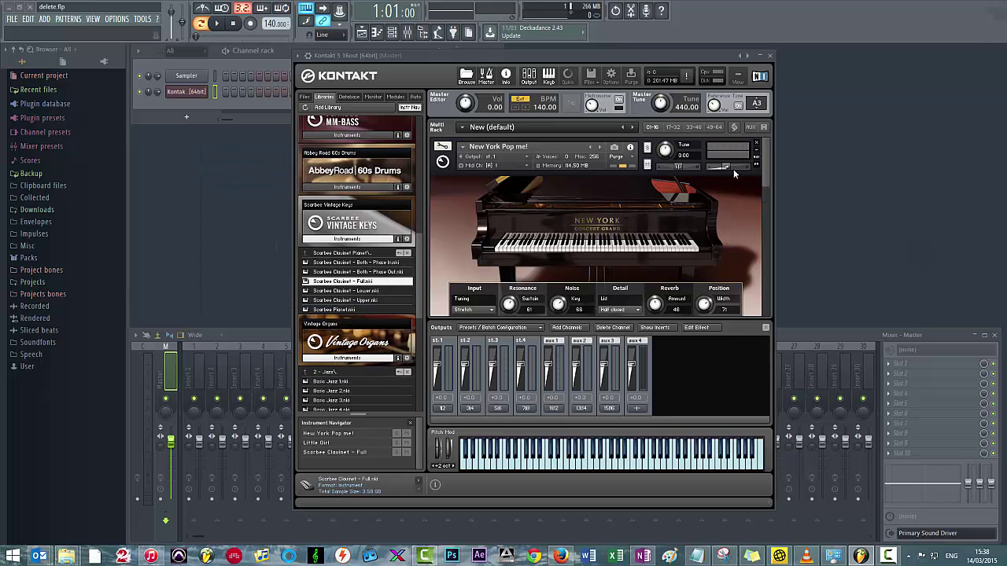
click(560, 145)
click(565, 470)
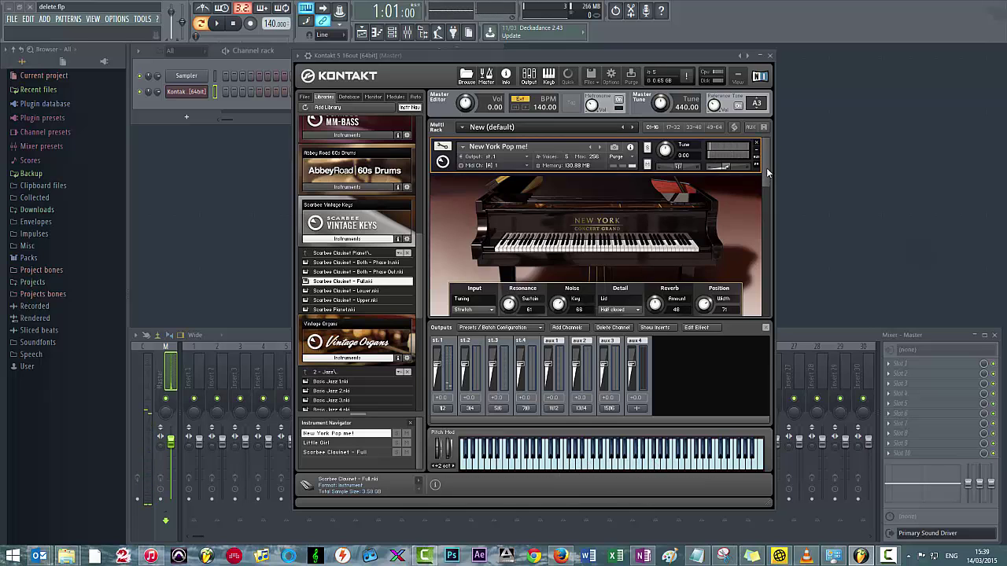
- Unsolo the Little Girl organ, move Kontakt right, and play a note to test st.1
drag(767, 168, 768, 207)
click(648, 208)
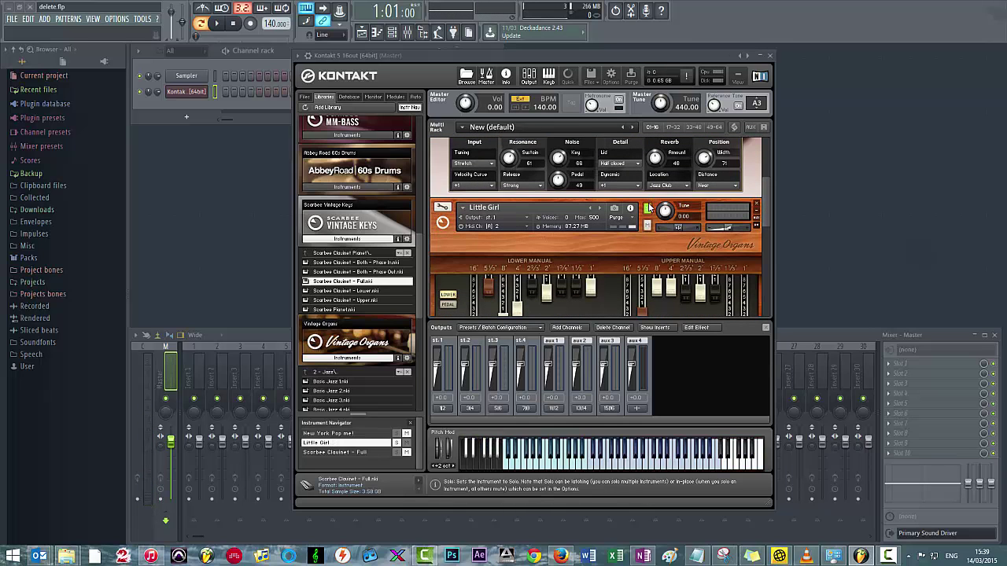
click(648, 208)
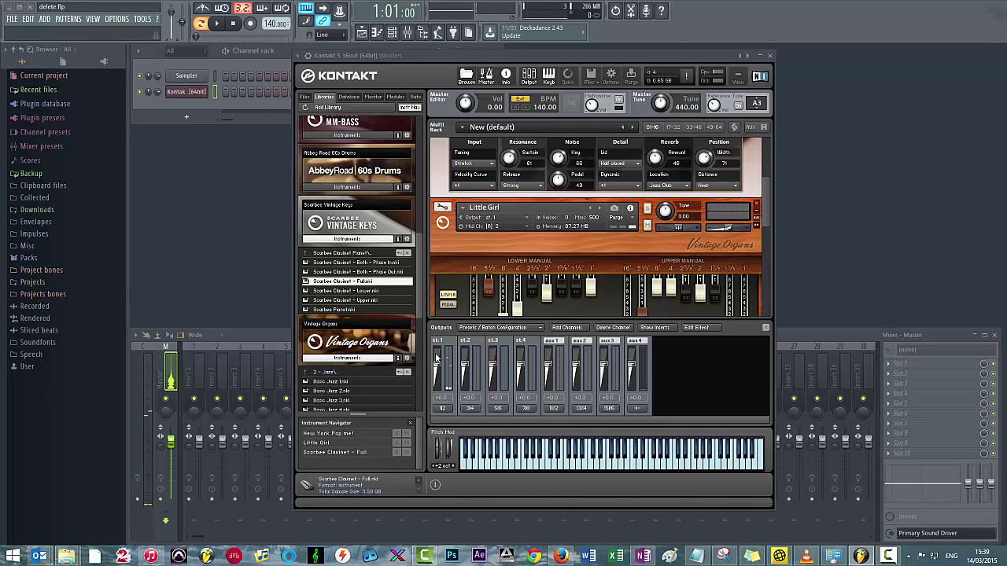
drag(650, 55, 733, 51)
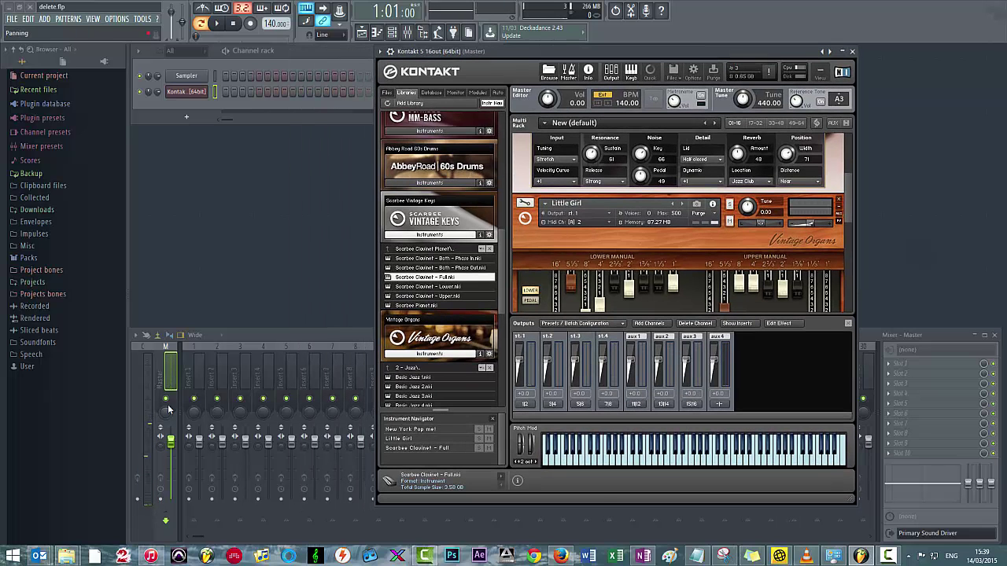
click(602, 467)
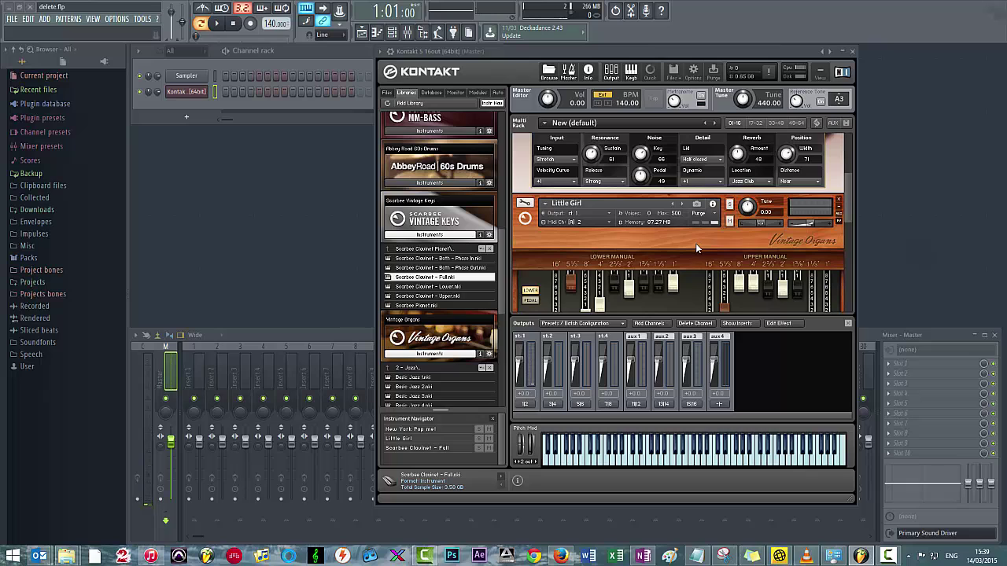
scroll(848, 189, up, 1)
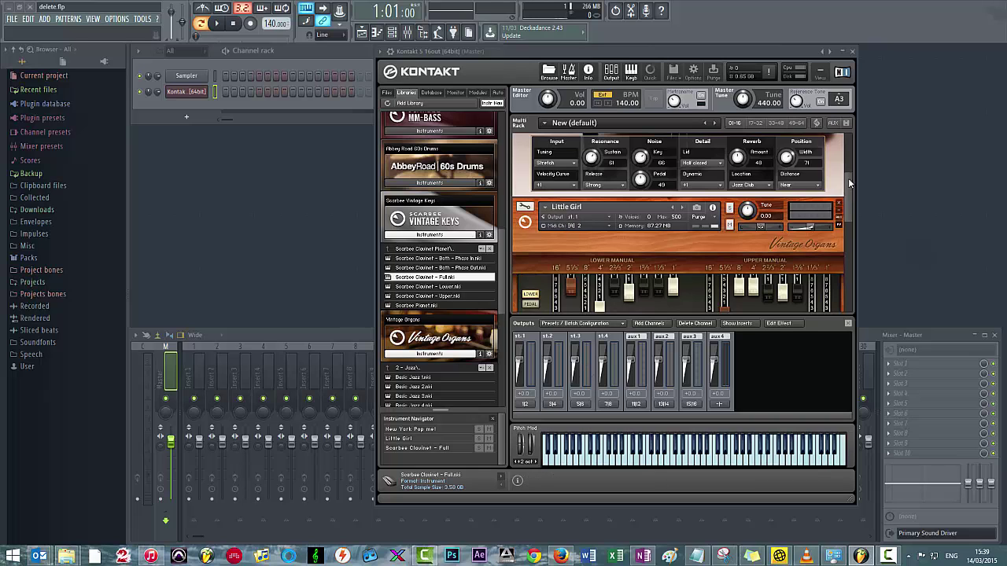
- Set the Little Girl organ's output to st.2 and play a test note
mouse_move(849, 184)
mouse_down()
mouse_move(848, 148)
mouse_move(852, 201)
mouse_up()
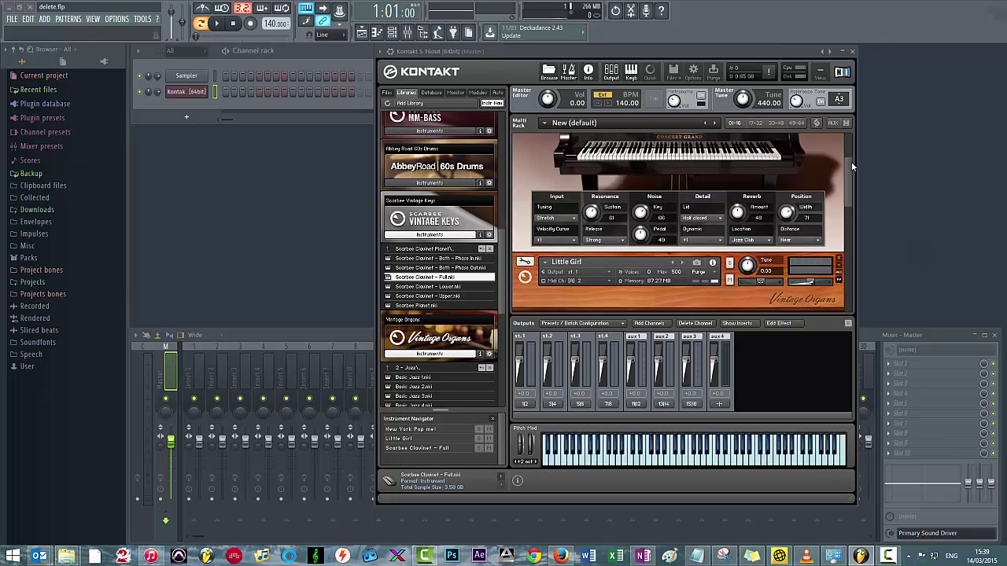
scroll(851, 161, up, 2)
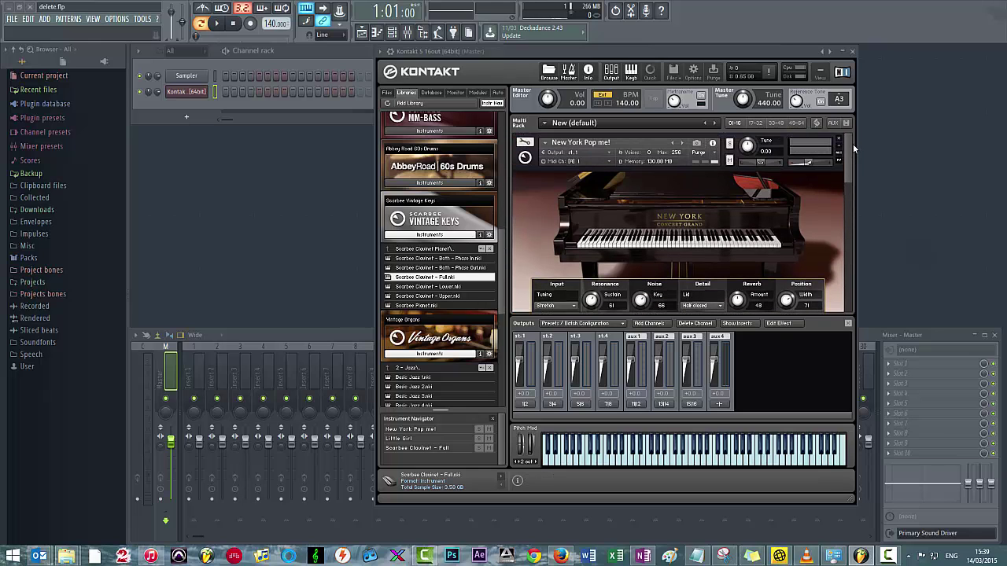
scroll(846, 162, down, 2)
click(583, 260)
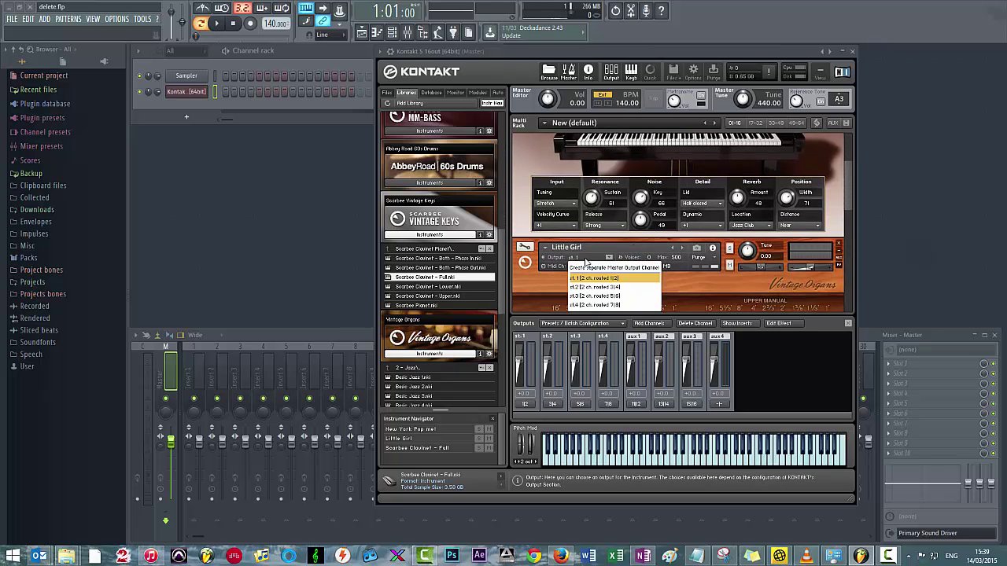
click(595, 287)
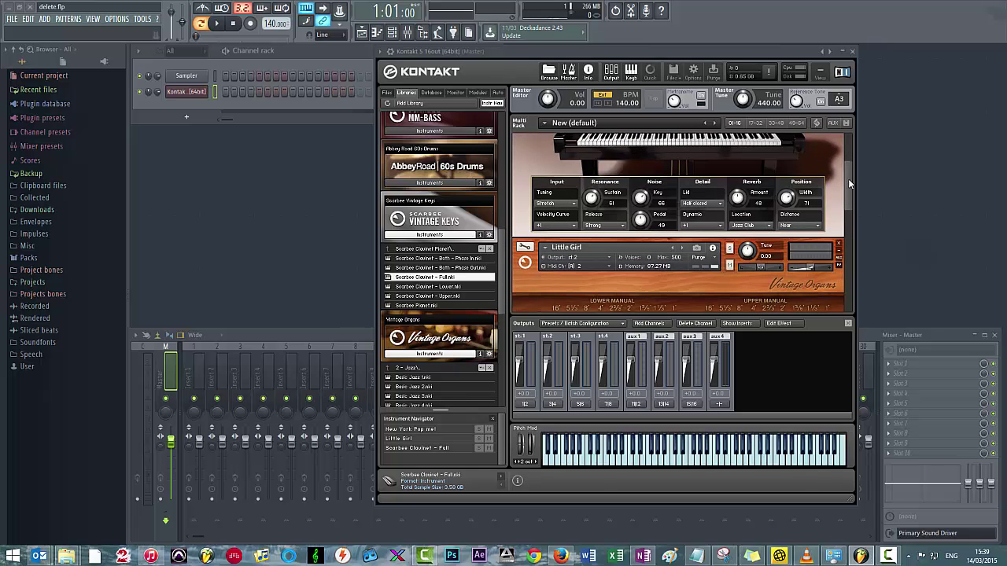
scroll(848, 180, down, 1)
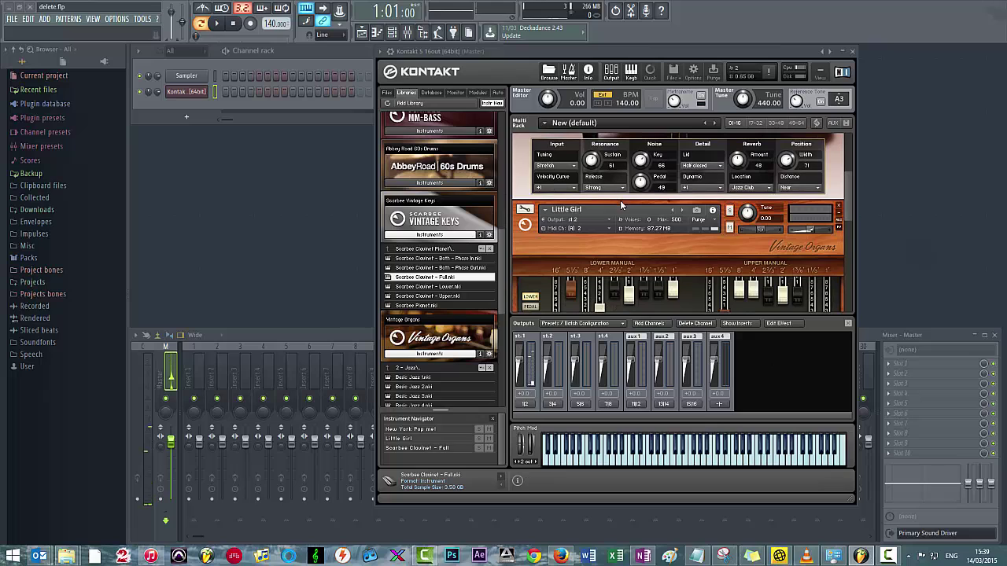
click(622, 205)
click(696, 462)
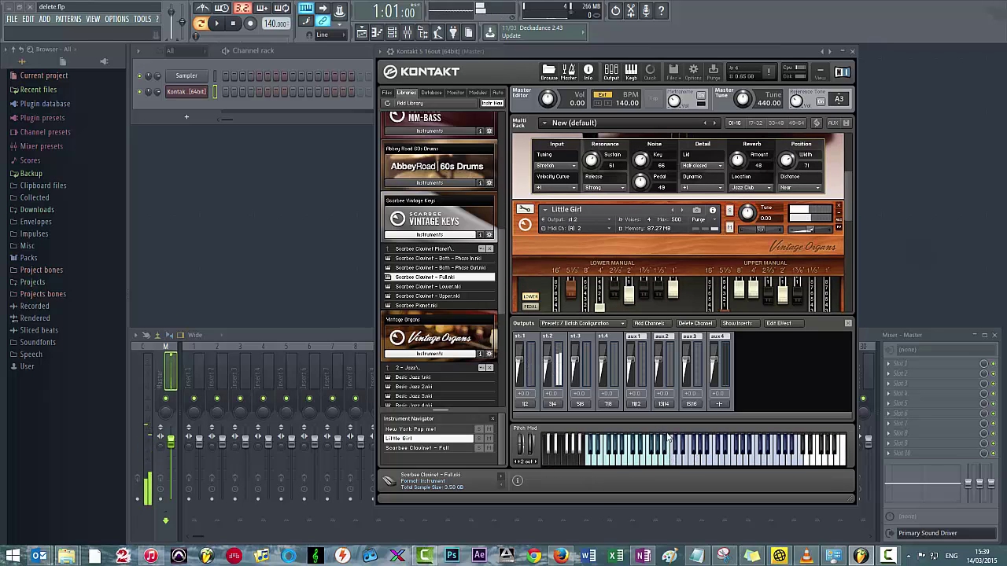
- Set the Scarbee Clavinet's output to st.3 and play test notes
drag(846, 199, 793, 250)
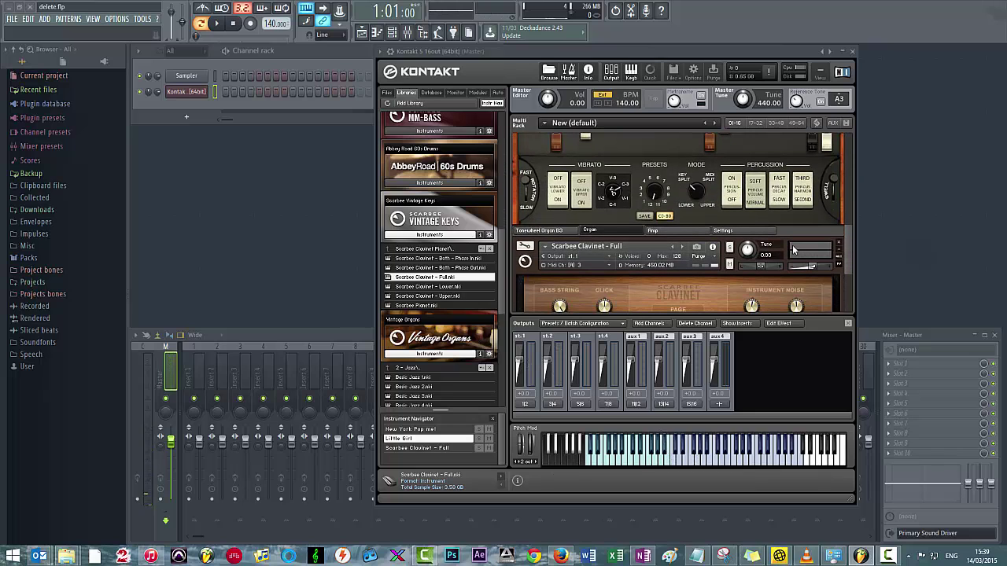
click(621, 245)
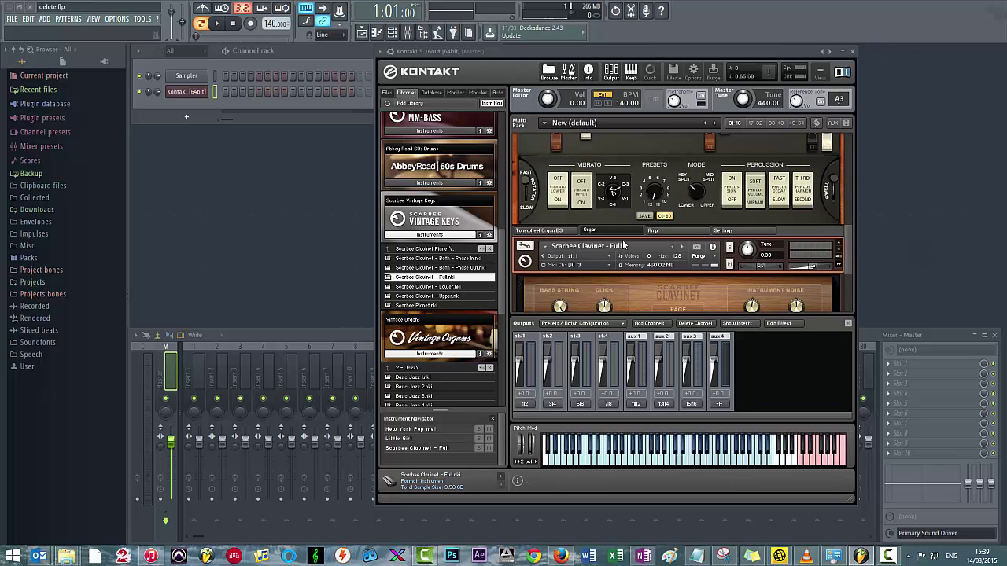
click(576, 258)
click(594, 295)
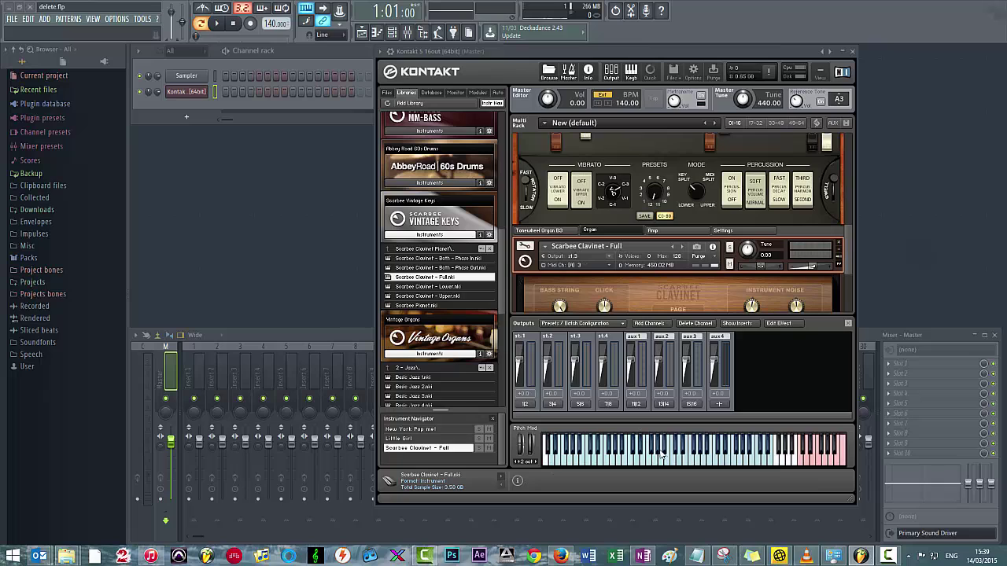
click(704, 464)
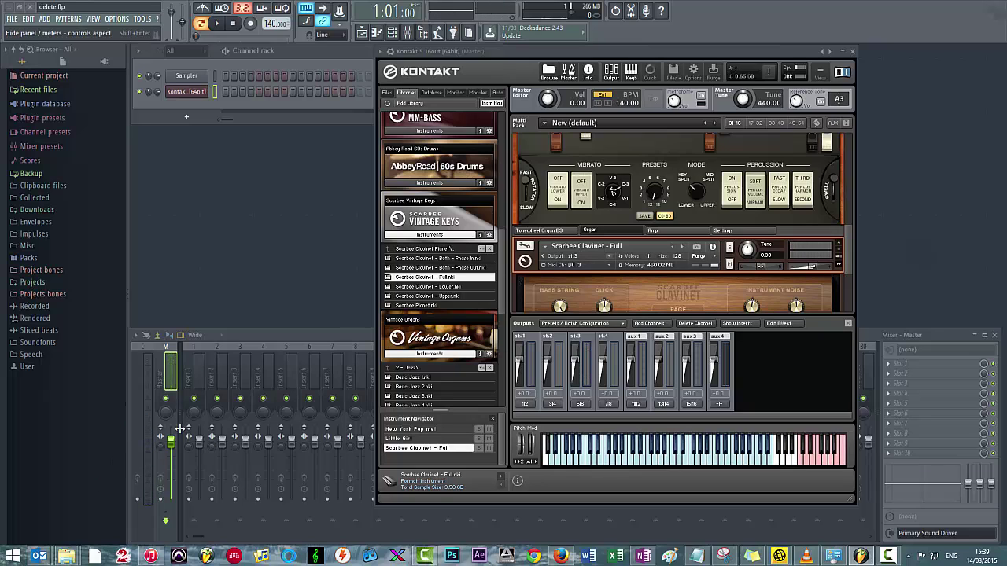
click(626, 464)
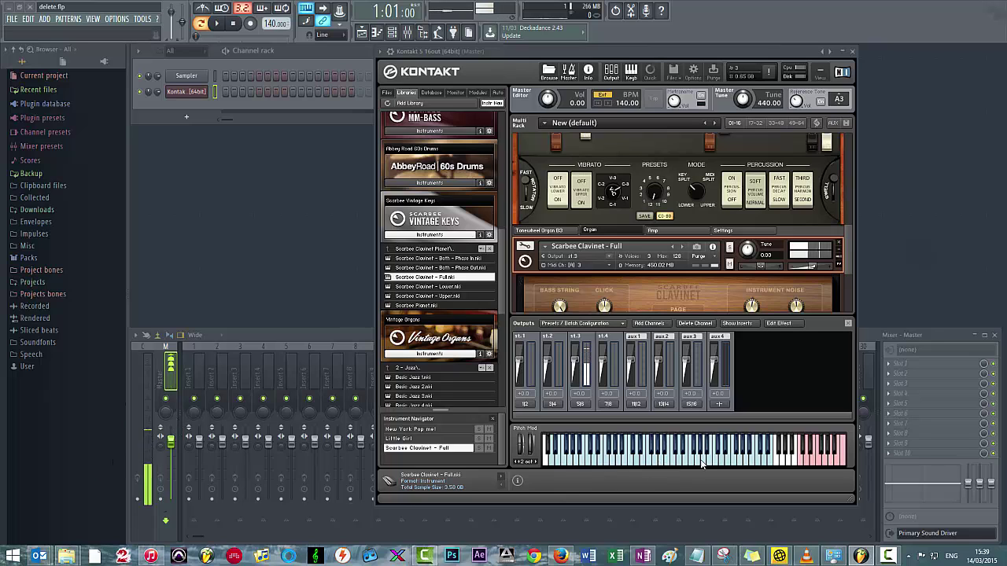
- Open the wrapper's Processing settings to assign Kontakt outputs to numbered mixer inserts
click(392, 53)
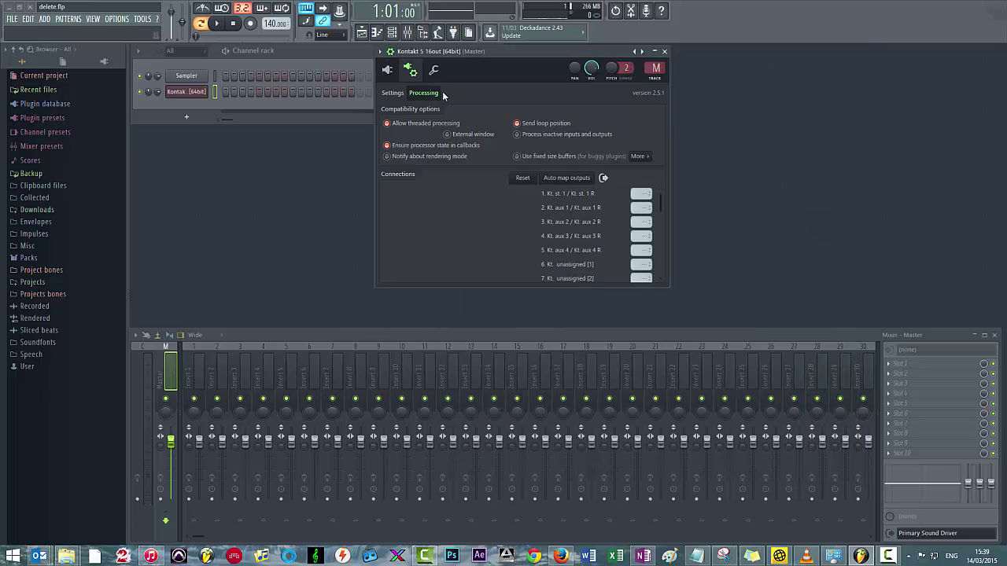
click(395, 93)
click(421, 92)
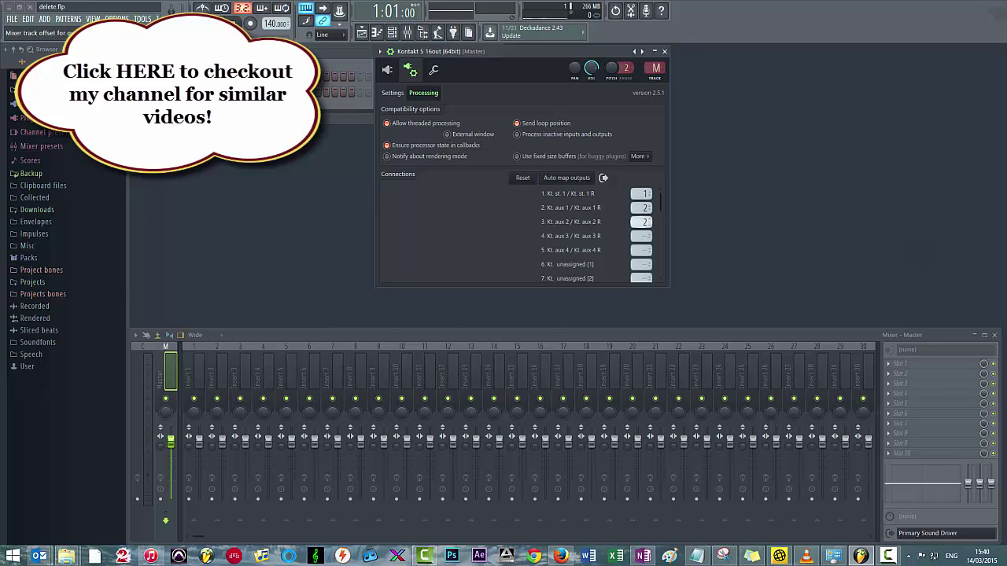
- Play test notes on the piano and Little Girl organ, checking mixer inserts 1 and 2
click(391, 51)
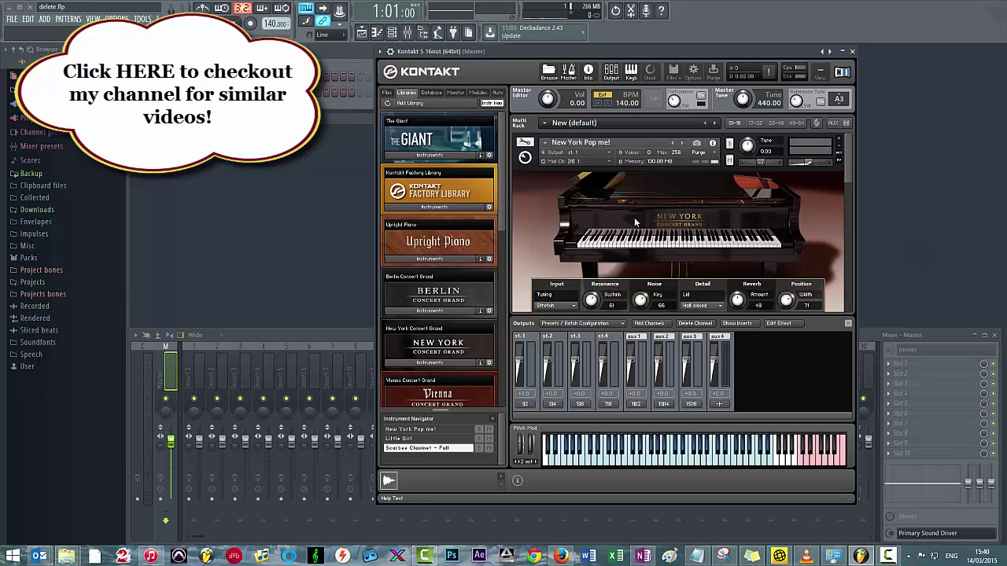
click(645, 139)
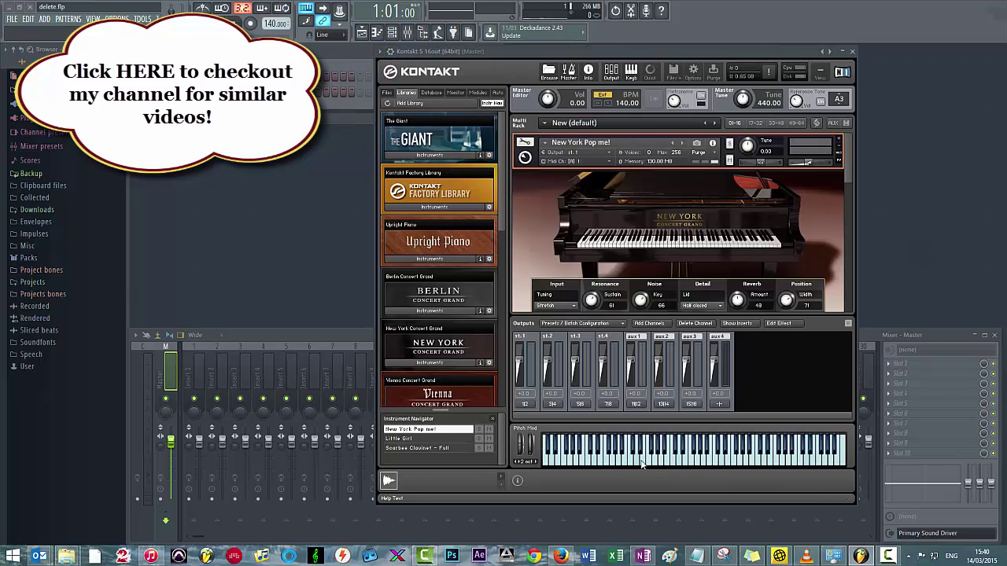
click(692, 464)
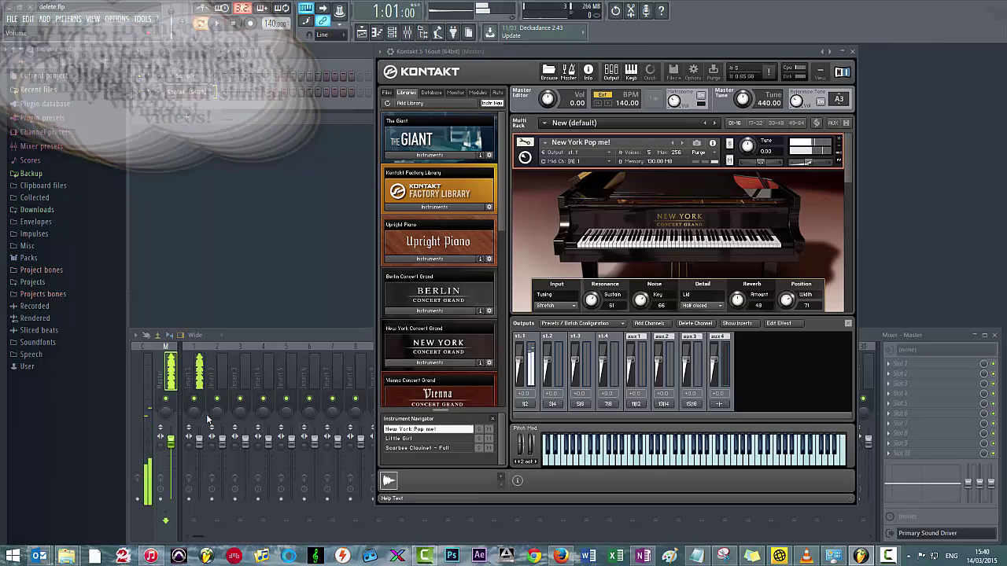
click(199, 384)
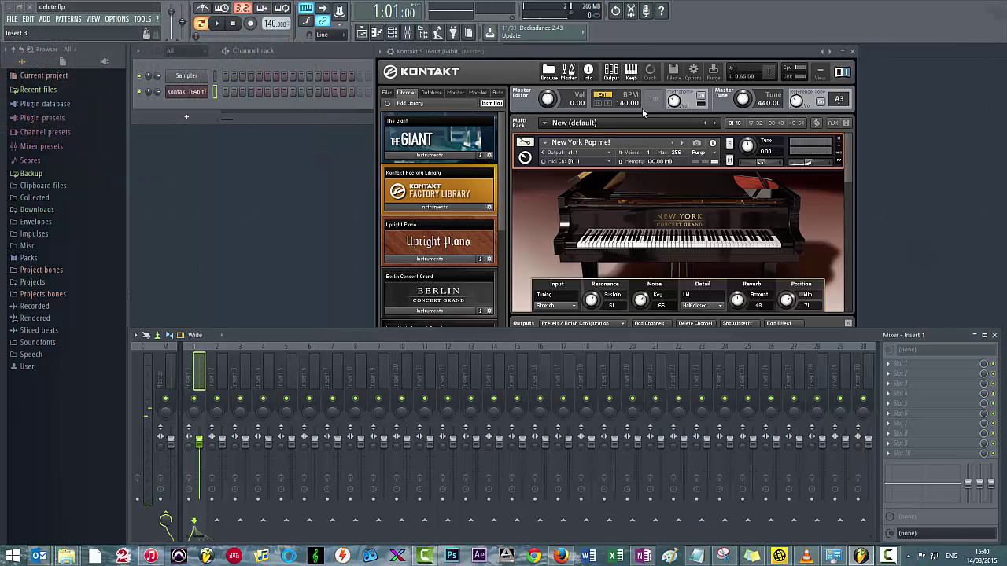
click(706, 127)
click(681, 461)
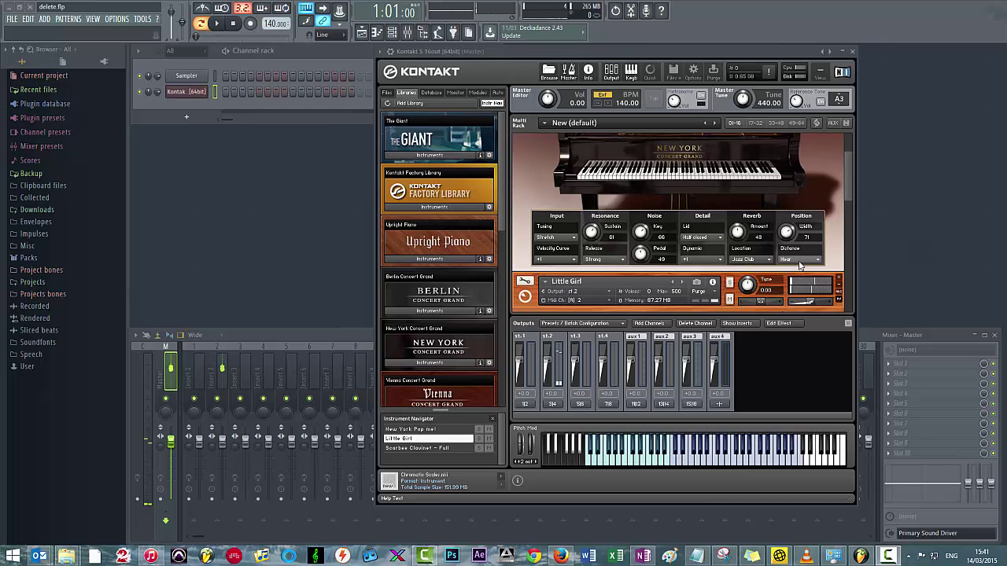
- Play Scarbee Clavinet test notes and confirm they register on mixer insert 3
drag(847, 158, 849, 213)
scroll(690, 225, down, 1)
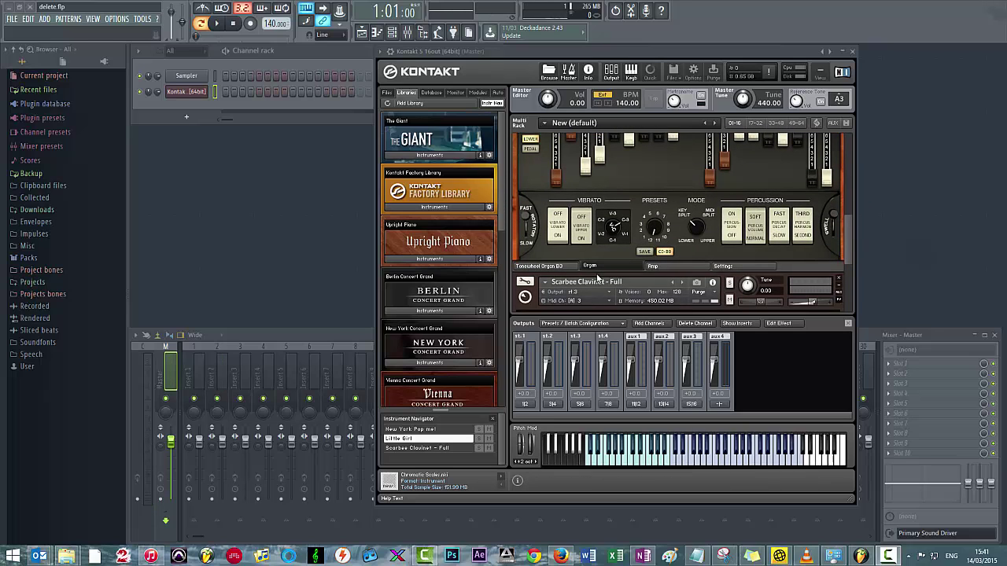
click(600, 281)
click(674, 467)
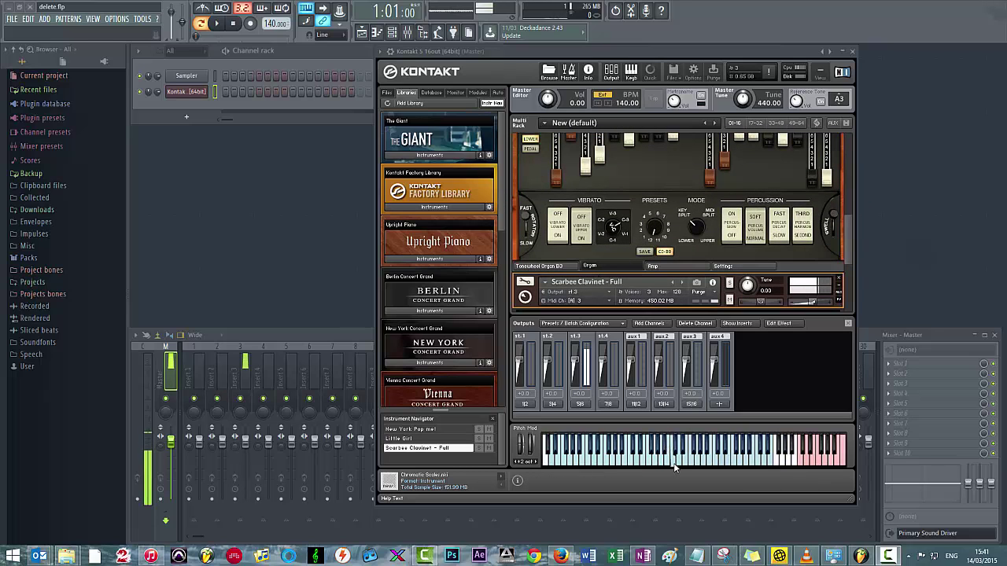
click(673, 468)
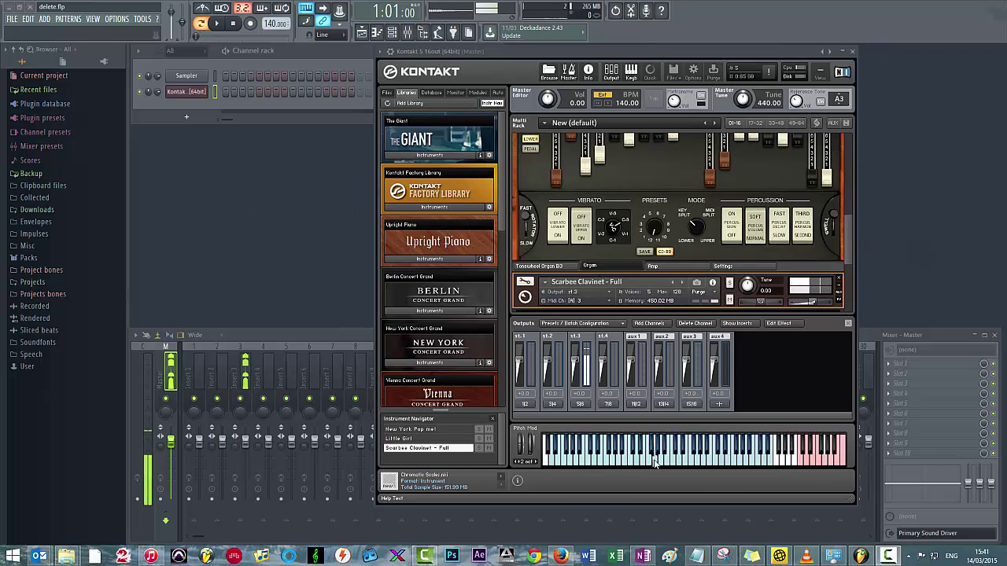
click(249, 452)
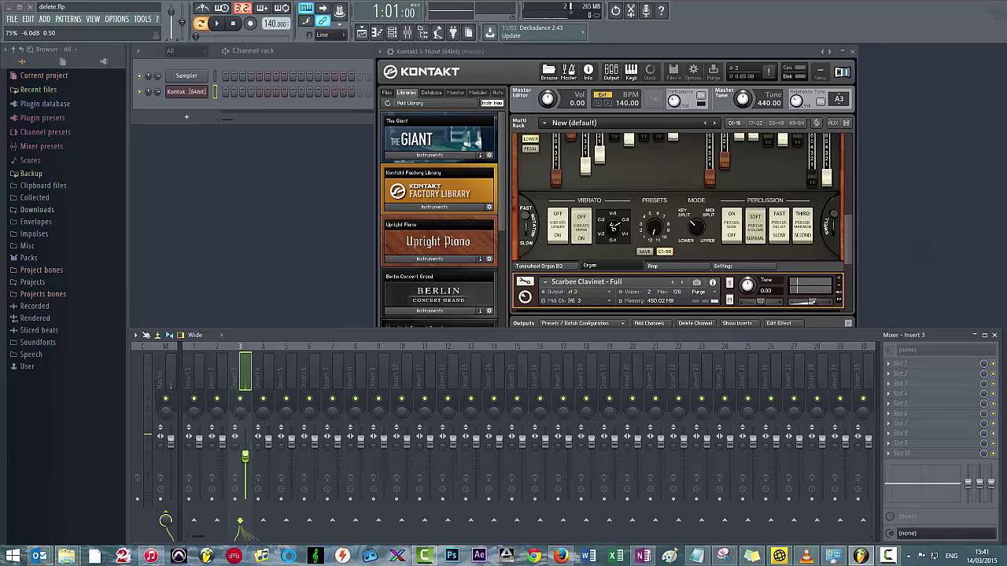
click(753, 48)
click(672, 464)
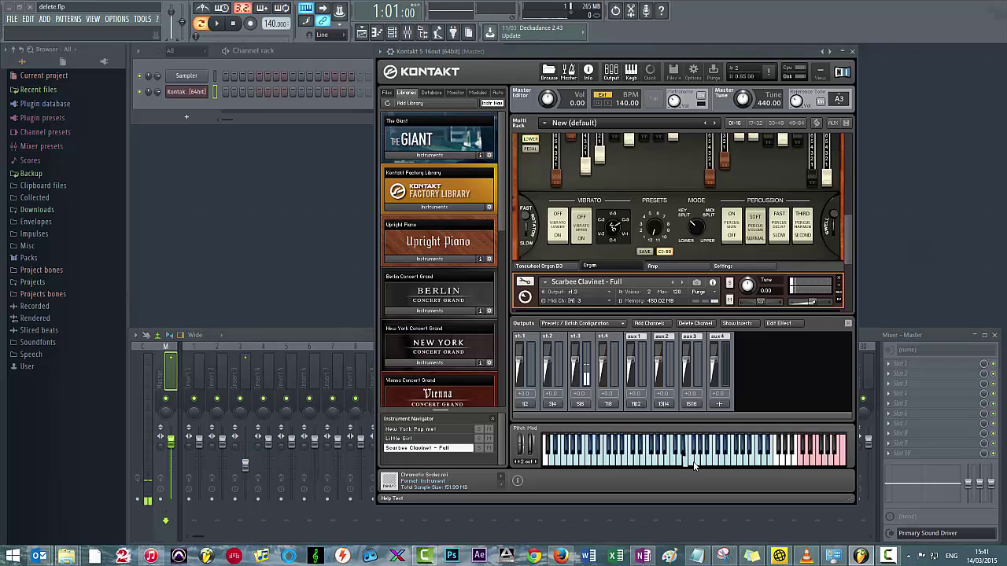
click(249, 466)
right_click(247, 464)
key(Escape)
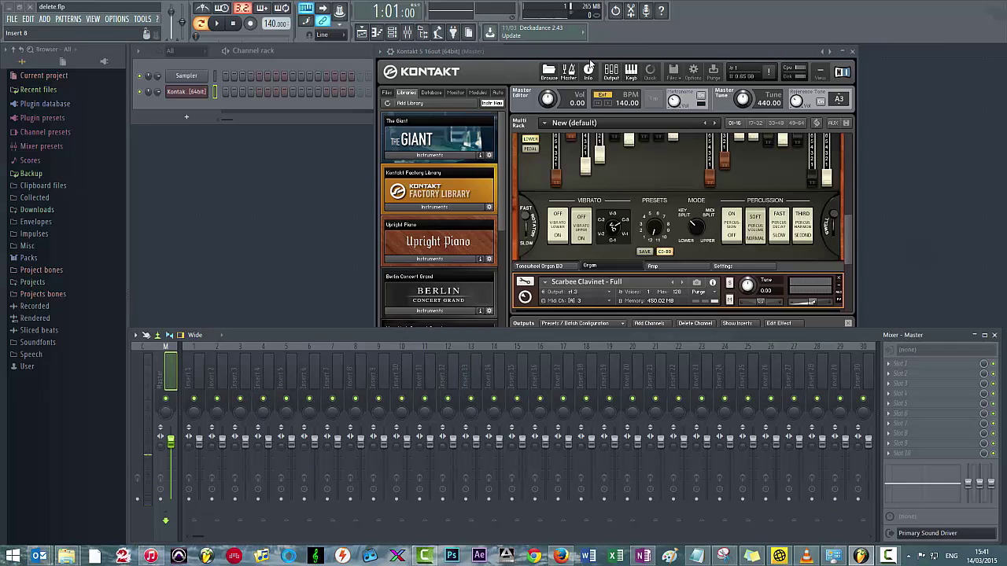
click(595, 52)
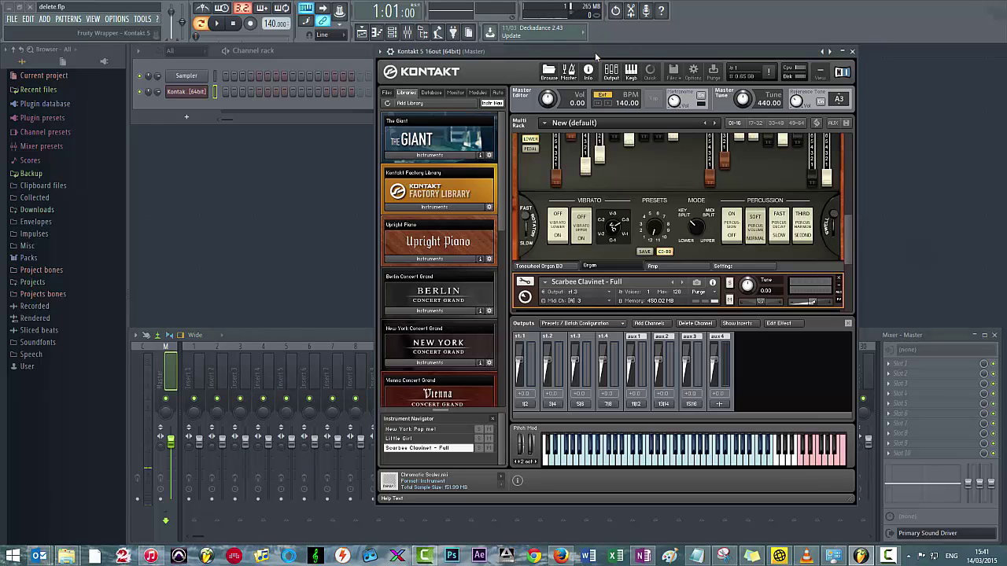
- Enter steps in the Kontakt channel's pattern, play it back, then stop with Space
click(225, 93)
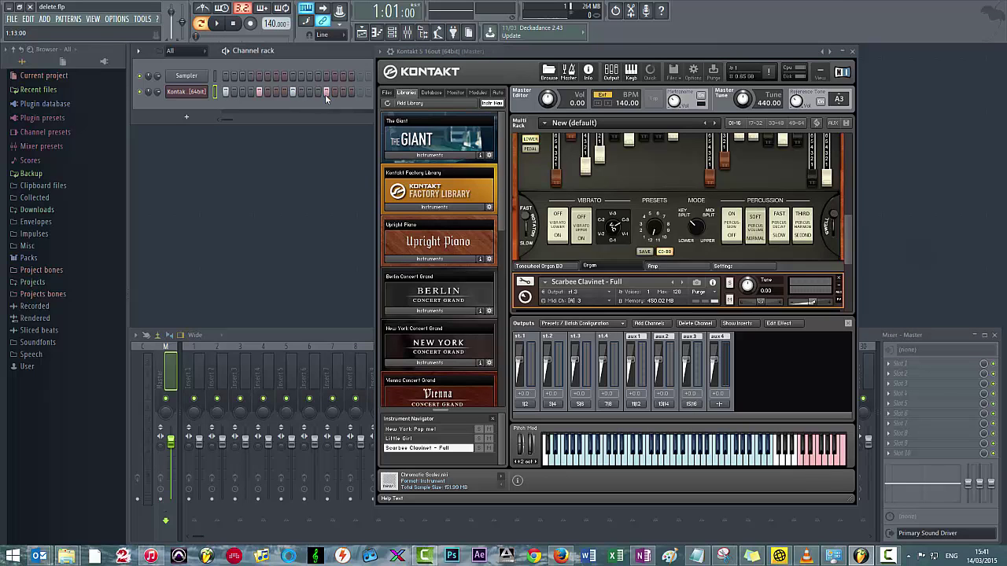
click(217, 24)
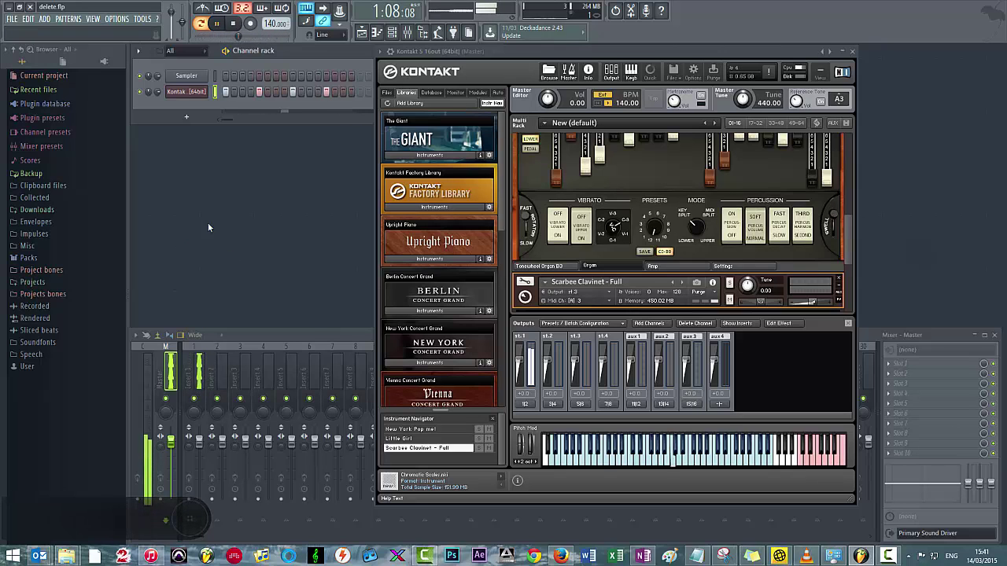
key(space)
scroll(802, 214, up, 2)
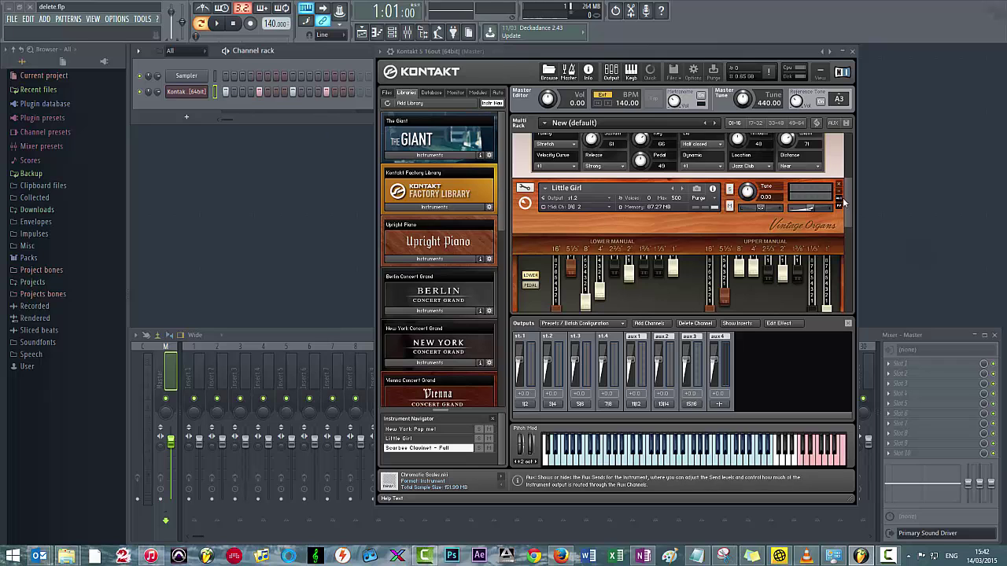
- Set the Little Girl organ to MIDI channel A1, leaving the piano unchanged
scroll(852, 193, up, 1)
drag(852, 193, 853, 159)
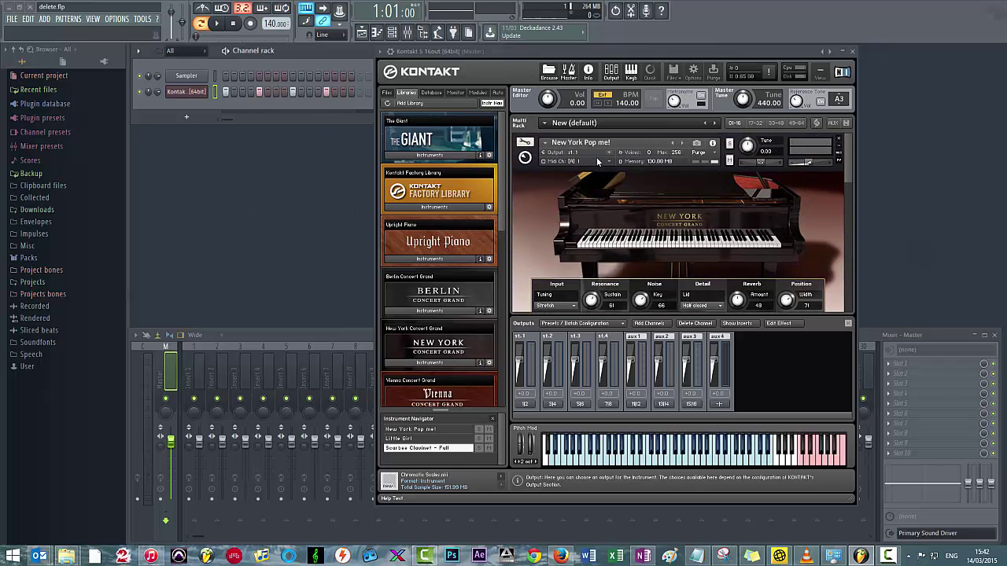
click(598, 160)
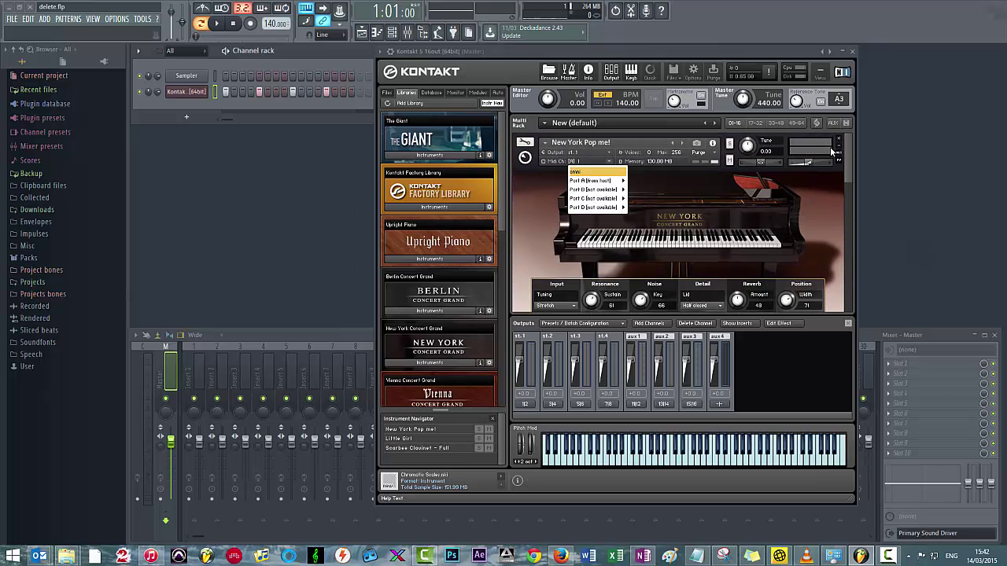
click(849, 153)
drag(850, 157, 846, 197)
click(600, 211)
mouse_move(602, 233)
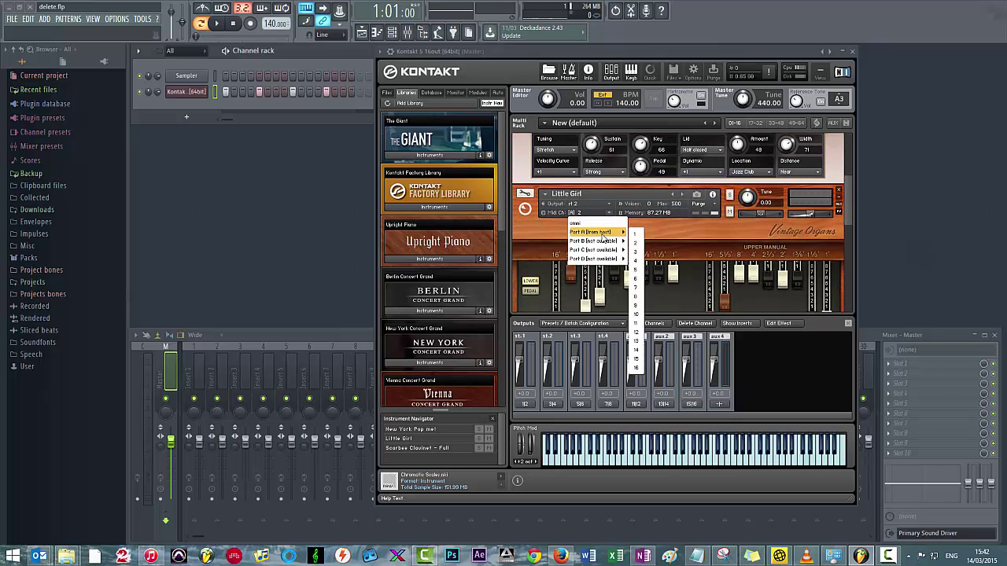
click(637, 235)
- Set the Scarbee Clavinet to MIDI channel A1 and play the pattern to hear all three layered
drag(849, 189, 848, 236)
click(582, 246)
mouse_move(598, 266)
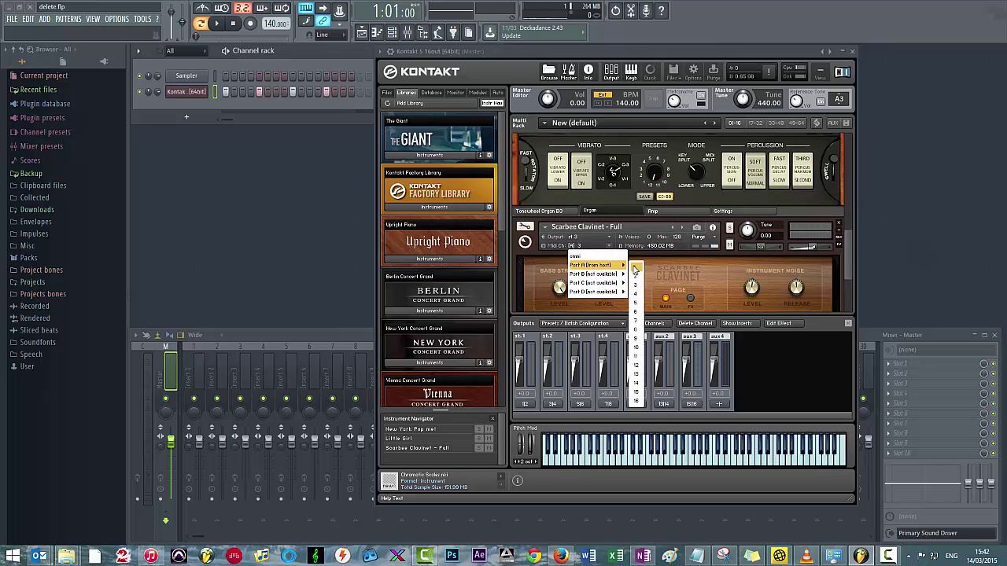
click(635, 267)
click(218, 23)
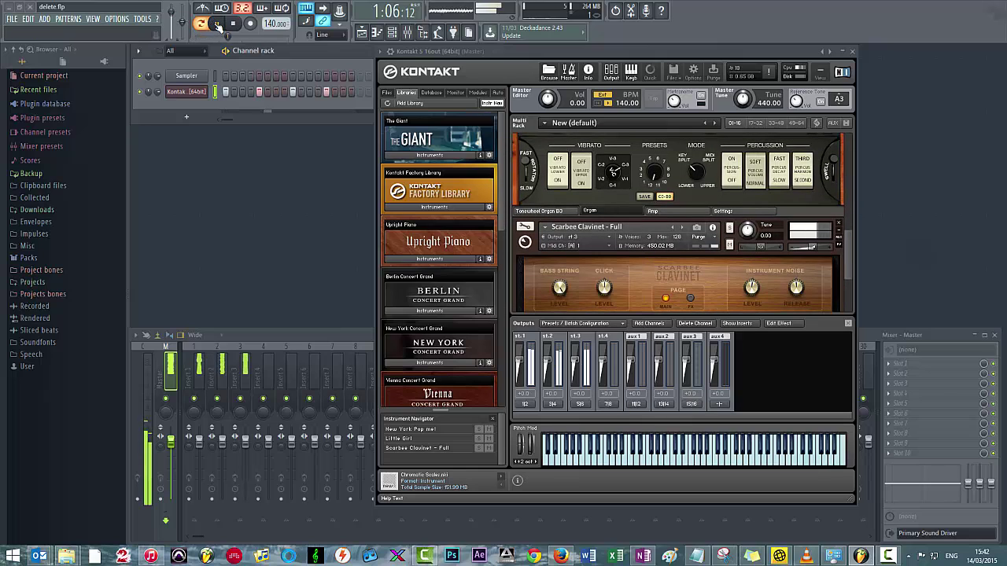
drag(548, 98, 575, 103)
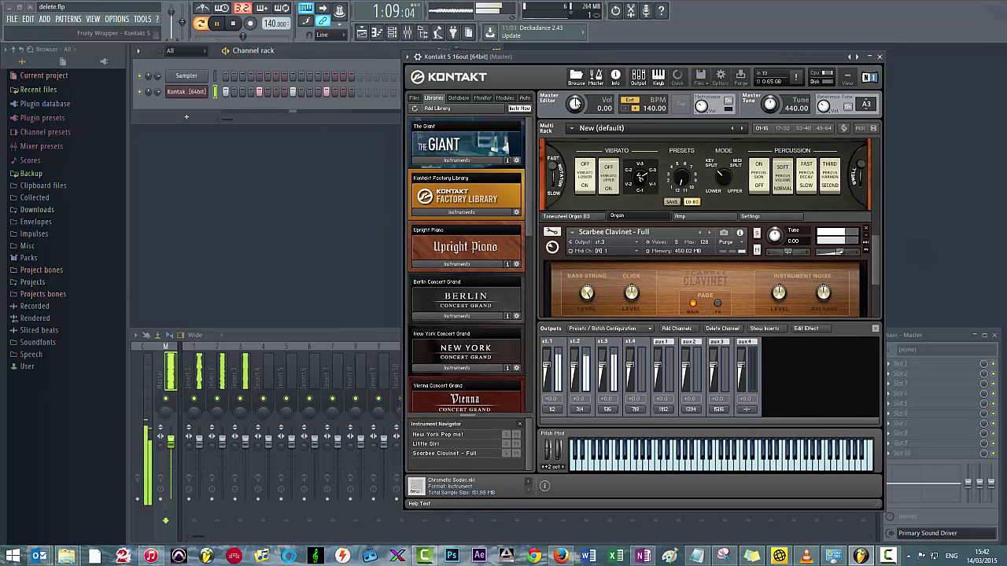
- Lower mixer insert 3's fader slightly and pan it right
click(352, 339)
click(246, 455)
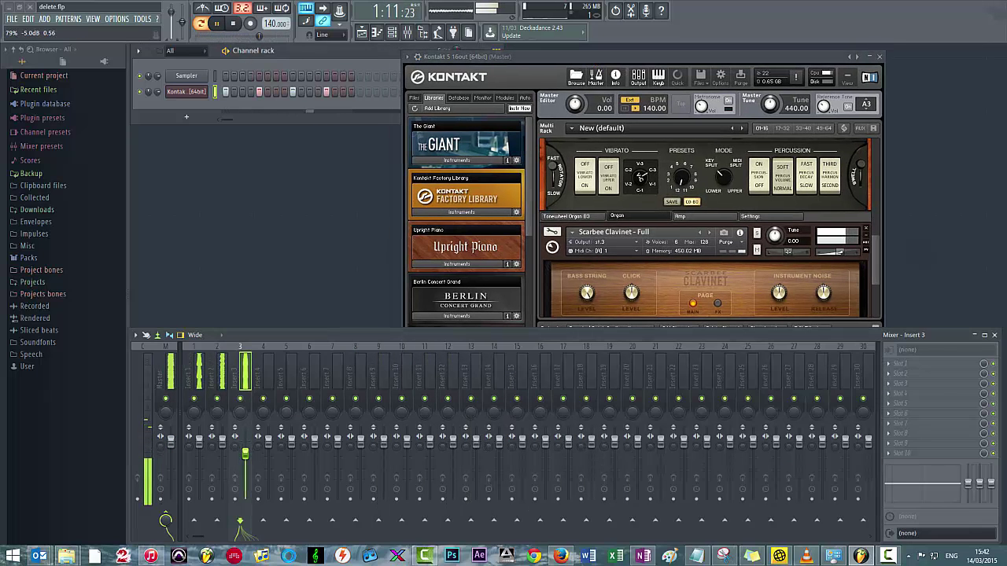
drag(246, 455, 245, 461)
drag(240, 409, 217, 417)
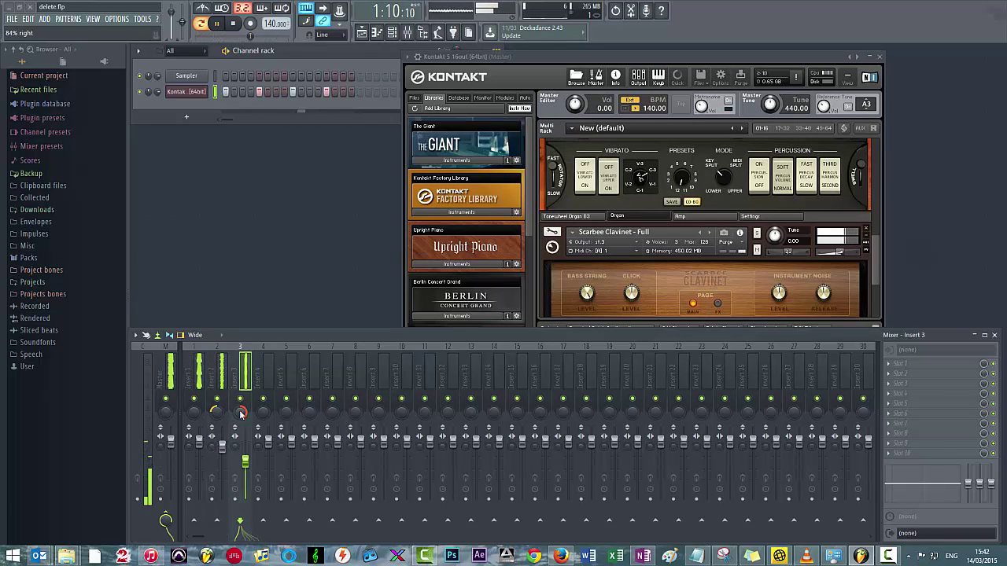